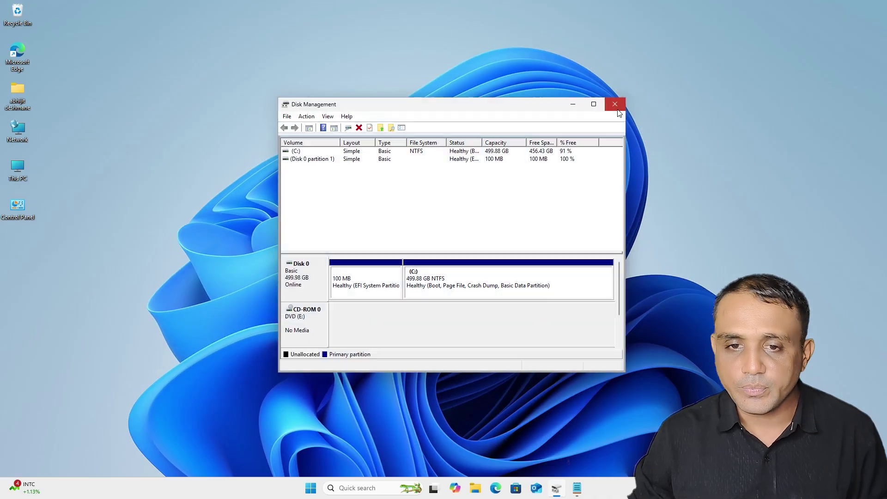
# Reopen Disk Management from a Start menu search for 'disk' and reposition its window.
pyautogui.click(665, 25)
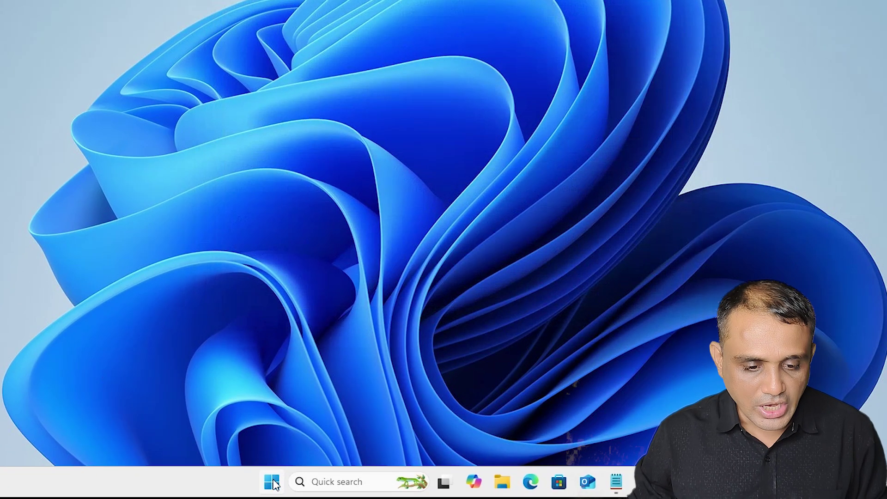
pyautogui.click(272, 482)
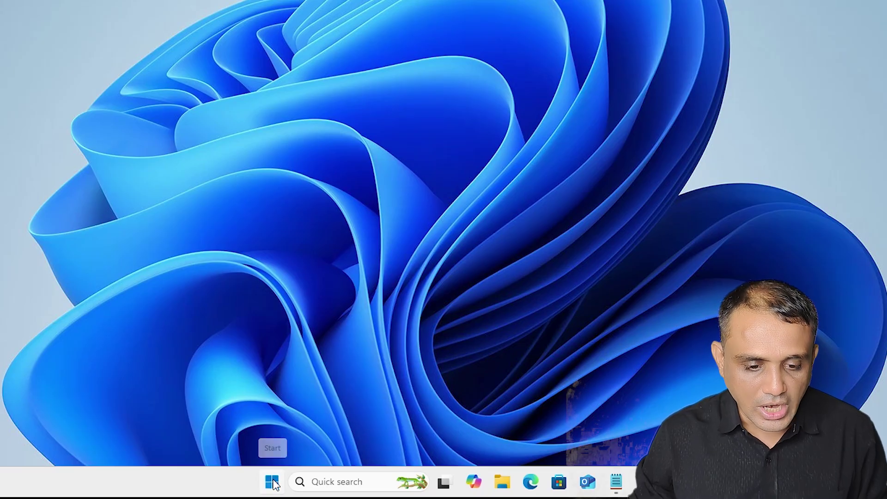
pyautogui.write('disk')
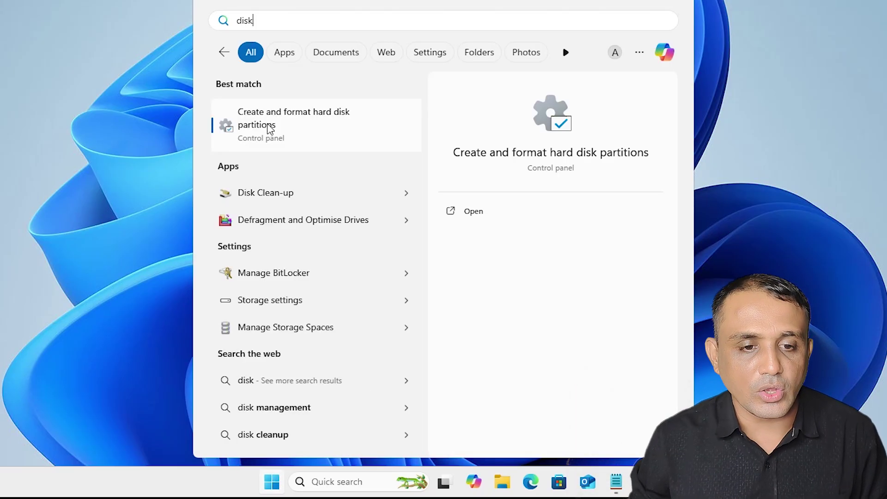
pyautogui.click(312, 125)
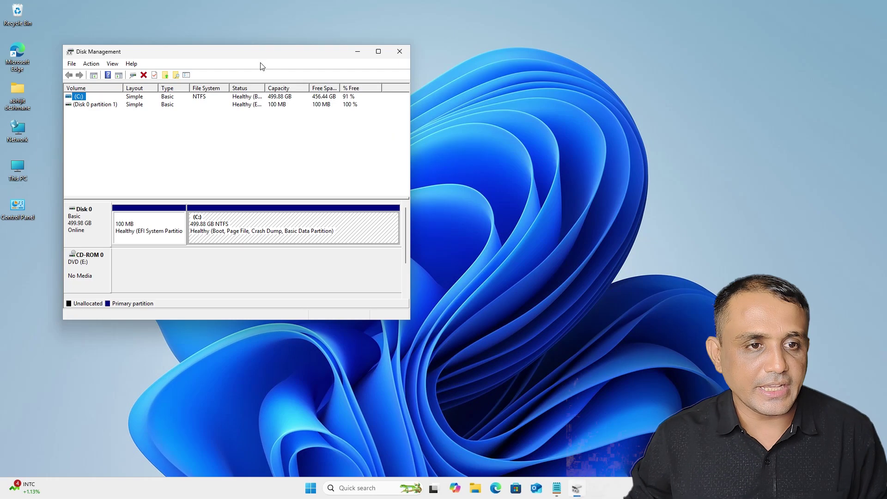
pyautogui.moveTo(261, 55); pyautogui.dragTo(489, 151)
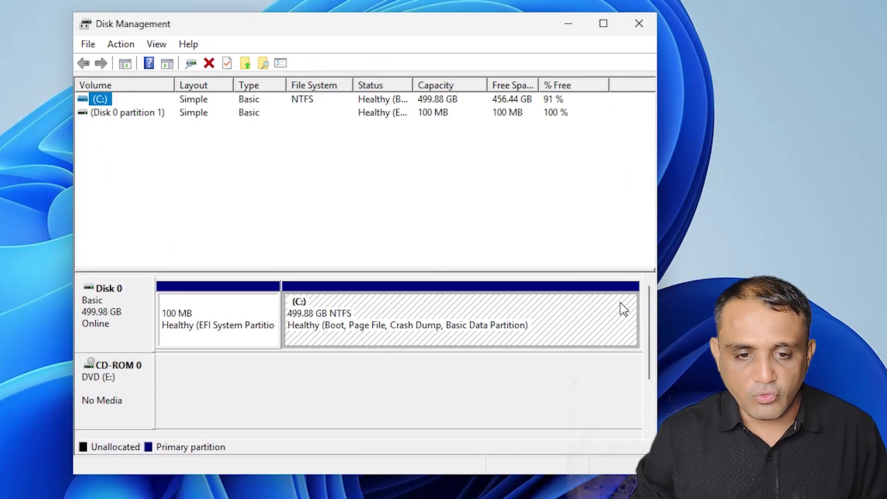
# Shrink the C: volume by 1024 MB to free 1.00 GB on Disk 0.
pyautogui.rightClick(418, 318)
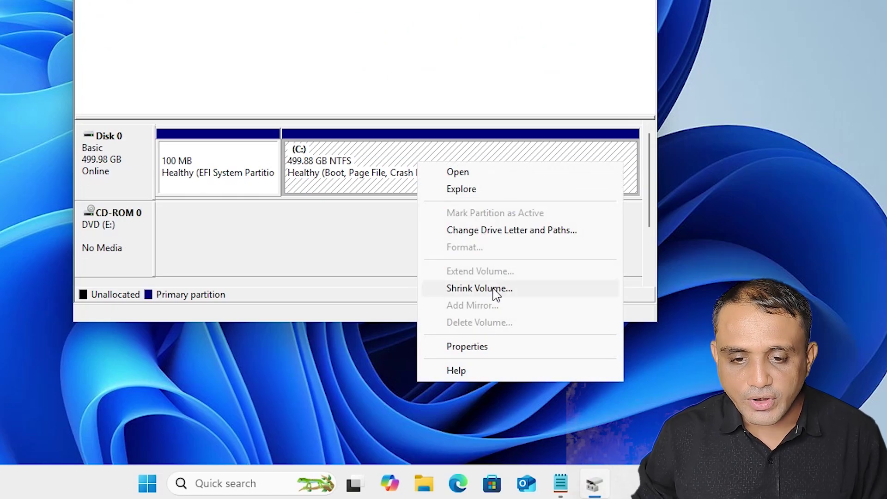
pyautogui.click(494, 289)
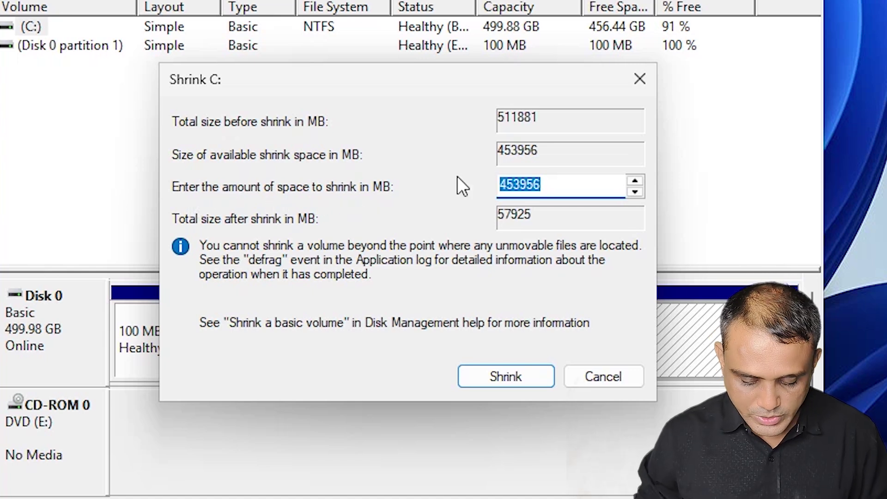
pyautogui.write('1024')
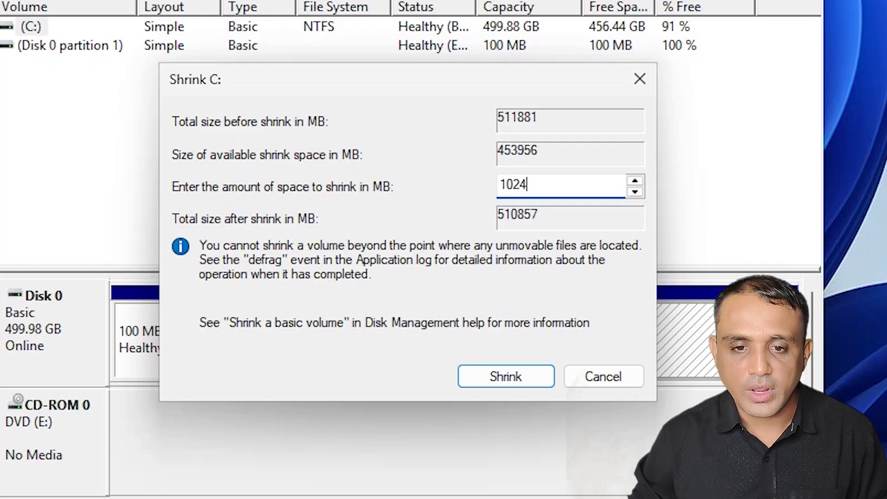
pyautogui.click(537, 375)
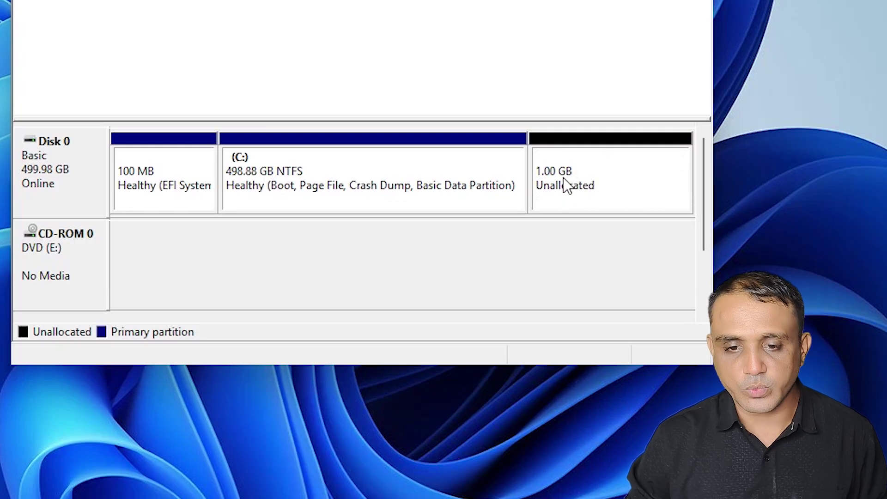
# Create a 1024 MB NTFS simple volume with no drive letter in the unallocated space.
pyautogui.rightClick(586, 167)
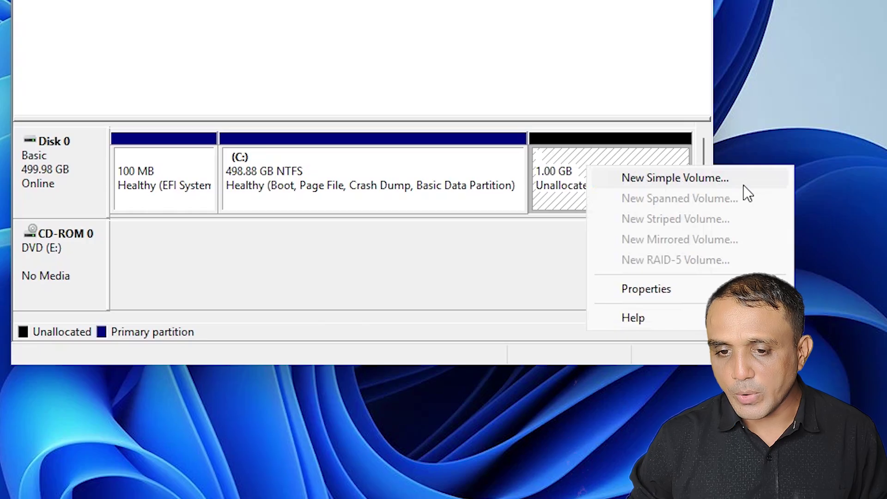
pyautogui.click(722, 184)
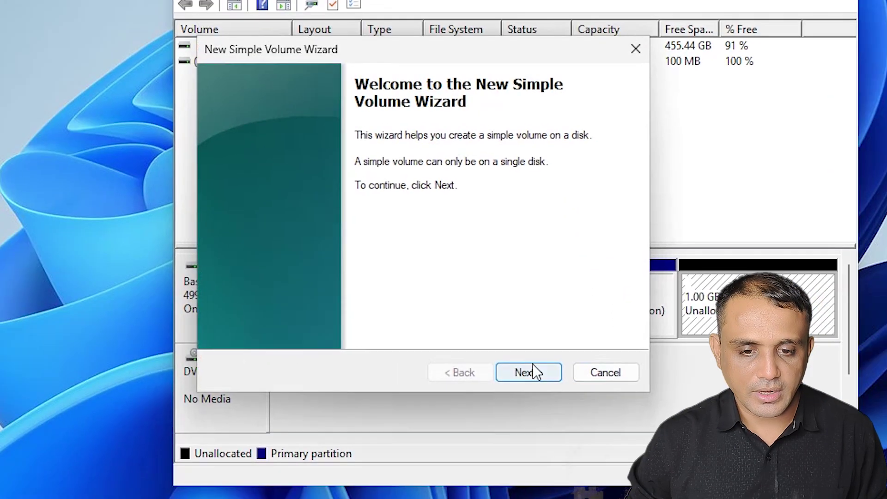
pyautogui.click(531, 368)
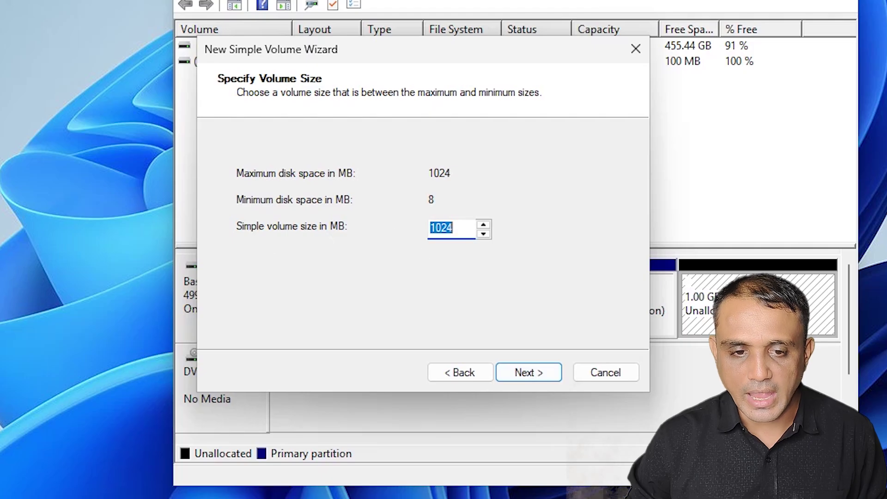
pyautogui.click(545, 376)
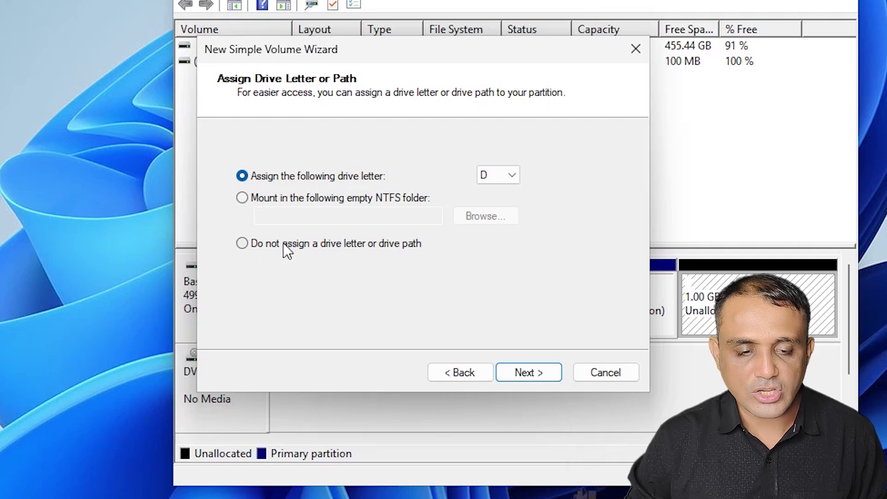
pyautogui.click(414, 246)
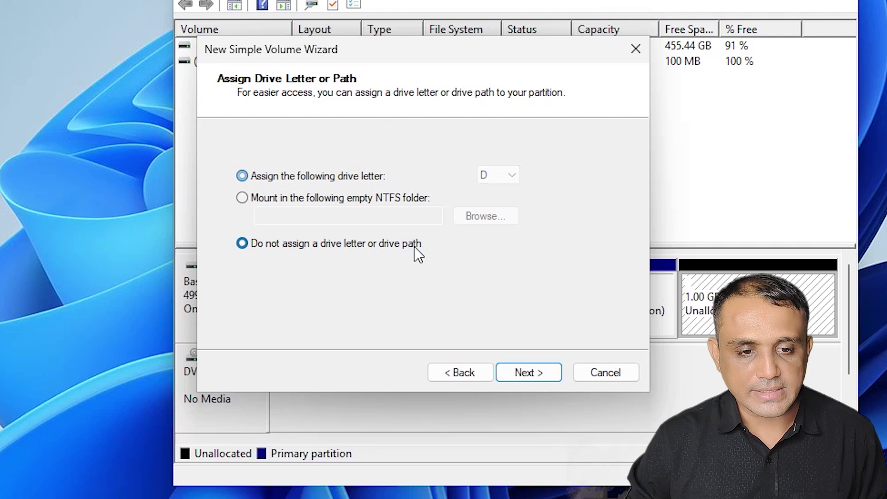
pyautogui.click(546, 372)
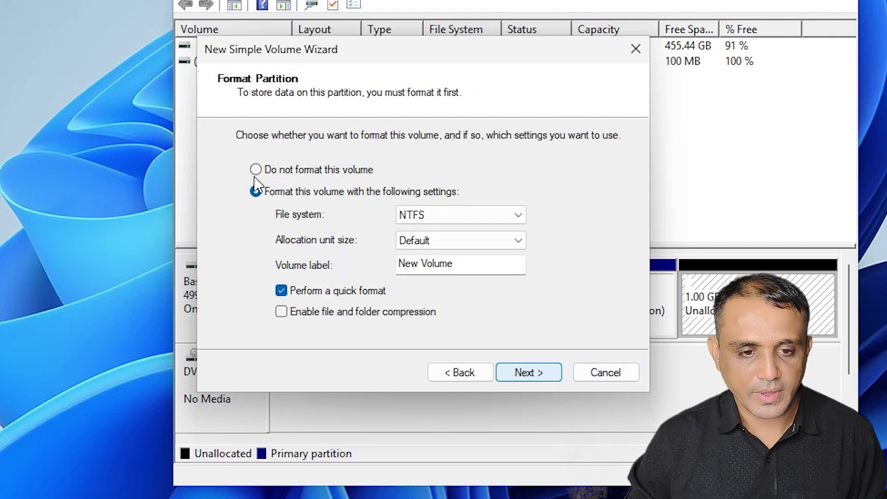
pyautogui.click(542, 372)
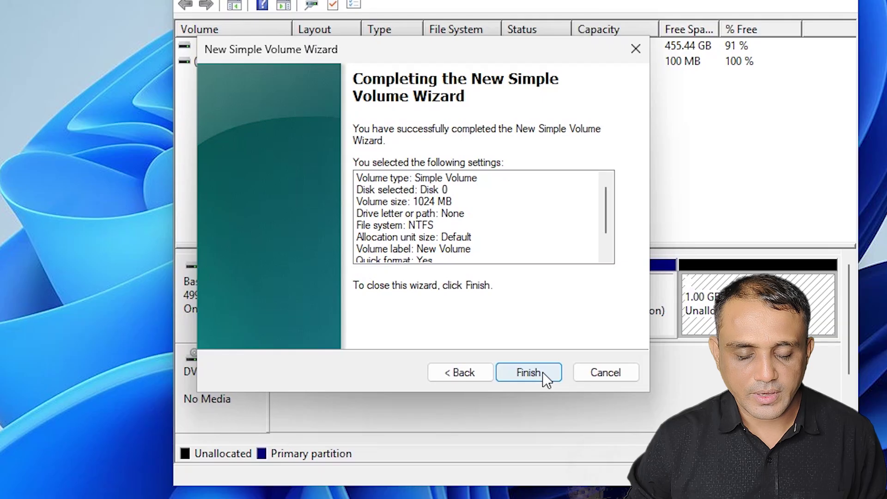
pyautogui.click(542, 372)
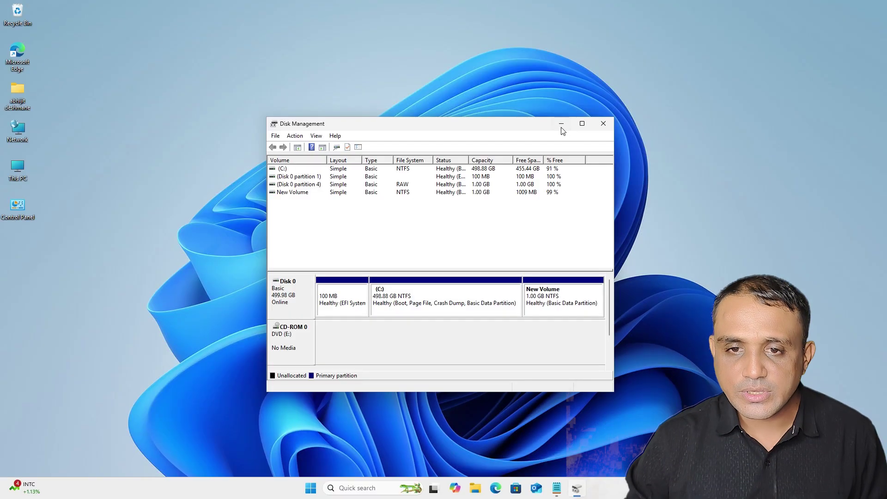
# Launch Command Prompt as administrator from a Start menu search for 'cmd'.
pyautogui.click(560, 124)
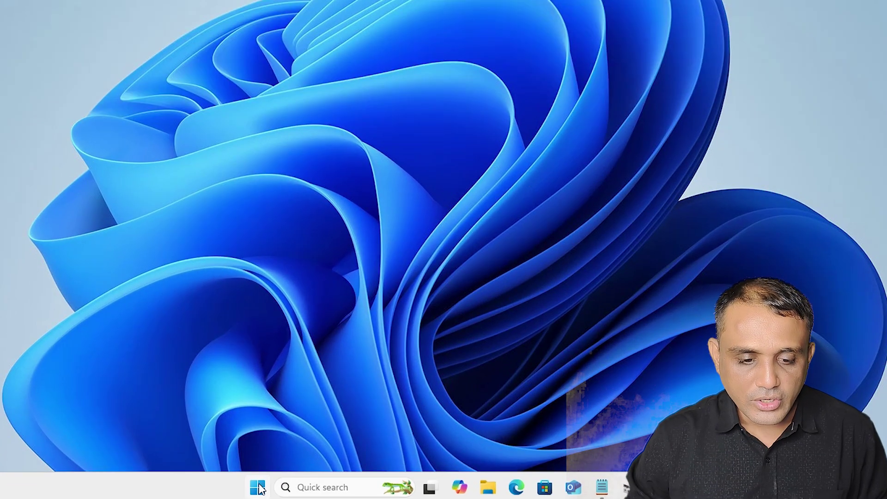
pyautogui.click(258, 487)
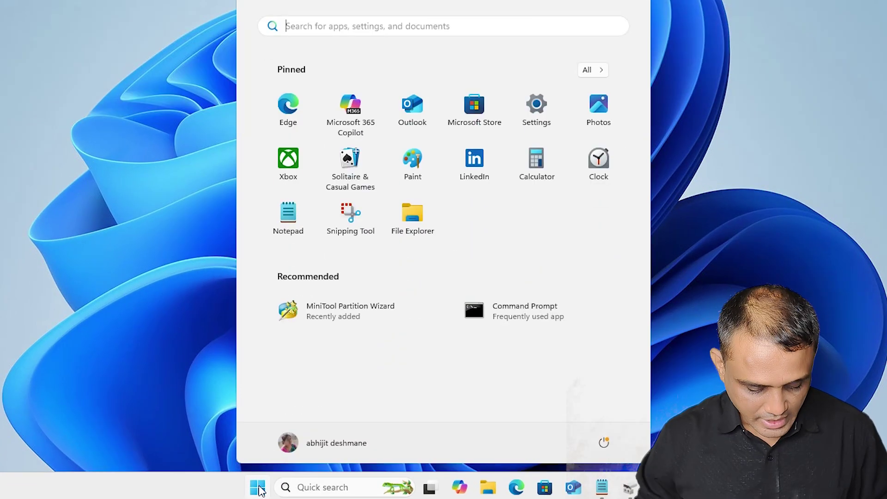
pyautogui.write('cmd')
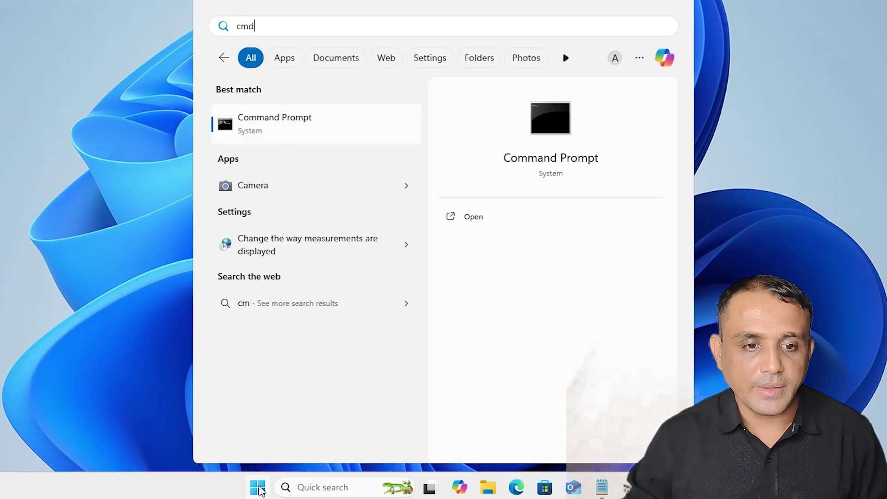
pyautogui.rightClick(314, 124)
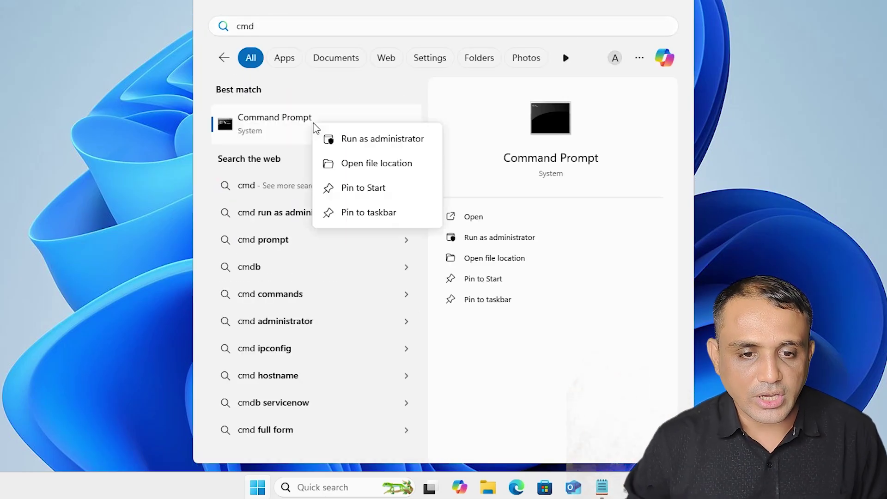
pyautogui.click(374, 140)
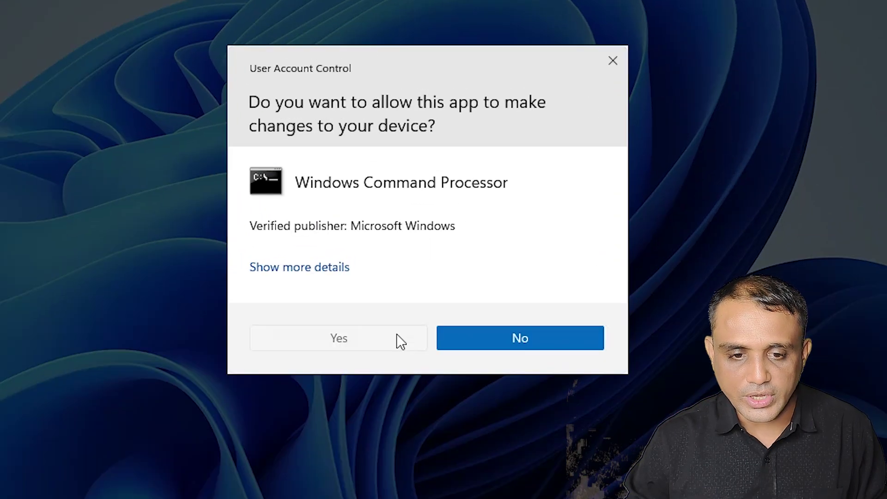
pyautogui.click(400, 342)
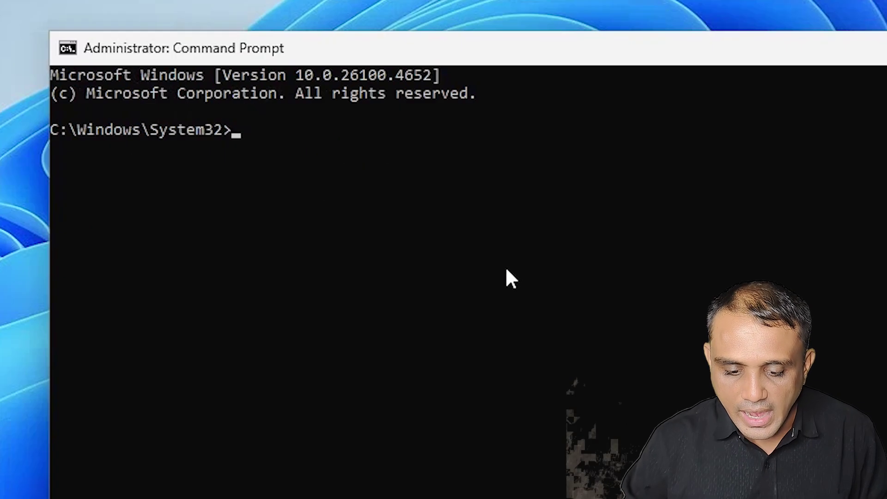
# Run reagentc /info to check the Windows RE status.
pyautogui.click(811, 386)
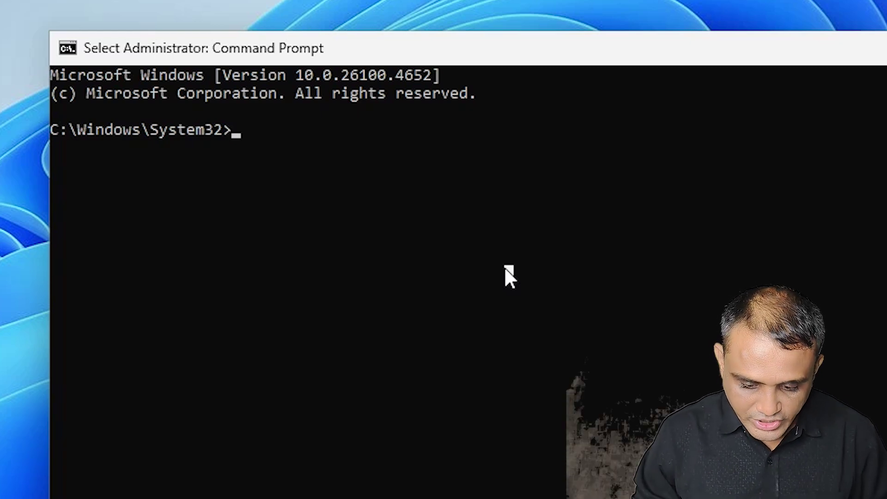
pyautogui.write('rea')
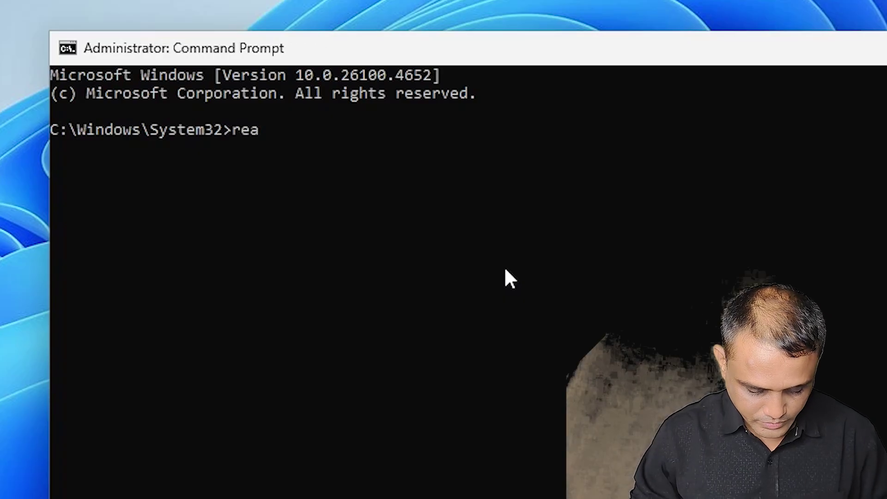
pyautogui.write('gen')
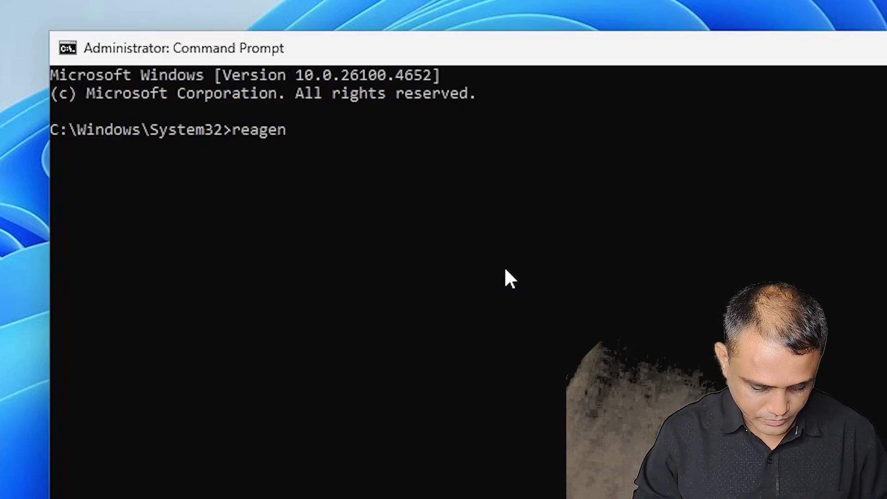
pyautogui.write('tc /info')
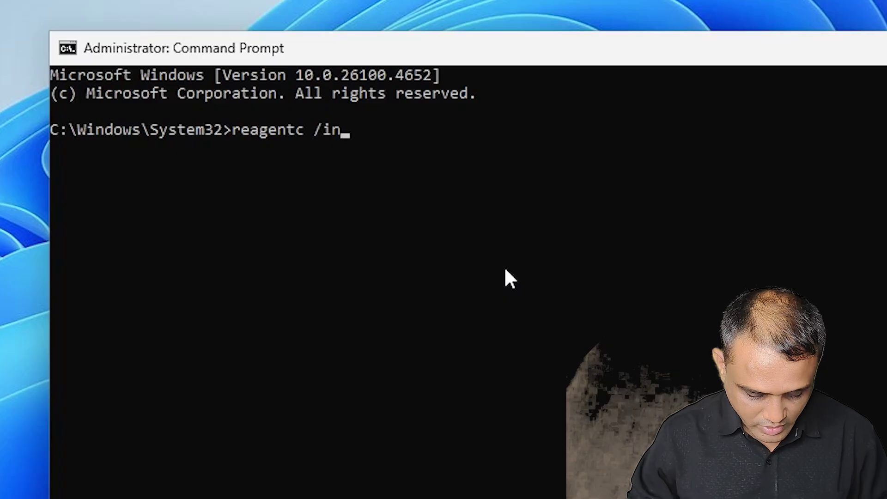
pyautogui.press('Return')
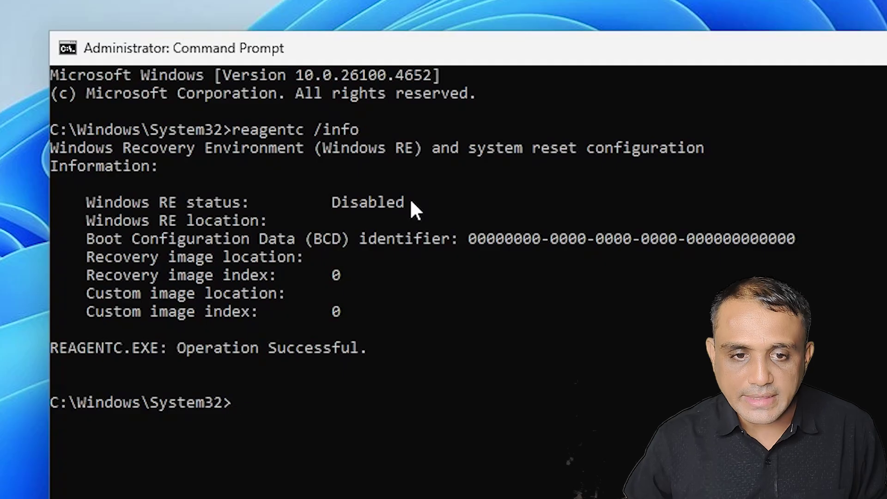
# Run reagentc /disable to turn off Windows RE.
pyautogui.press('Up')
pyautogui.press('BackSpace')
pyautogui.press('BackSpace')
pyautogui.press('BackSpace')
pyautogui.press('BackSpace')
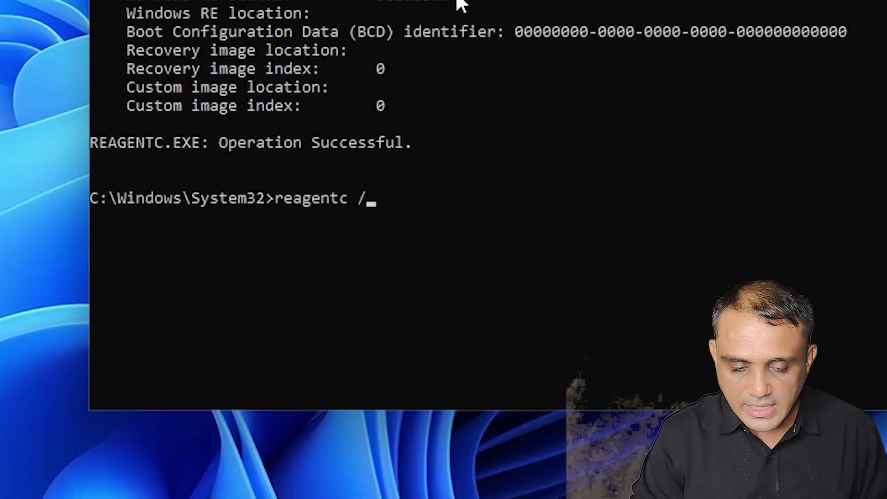
pyautogui.write('disable')
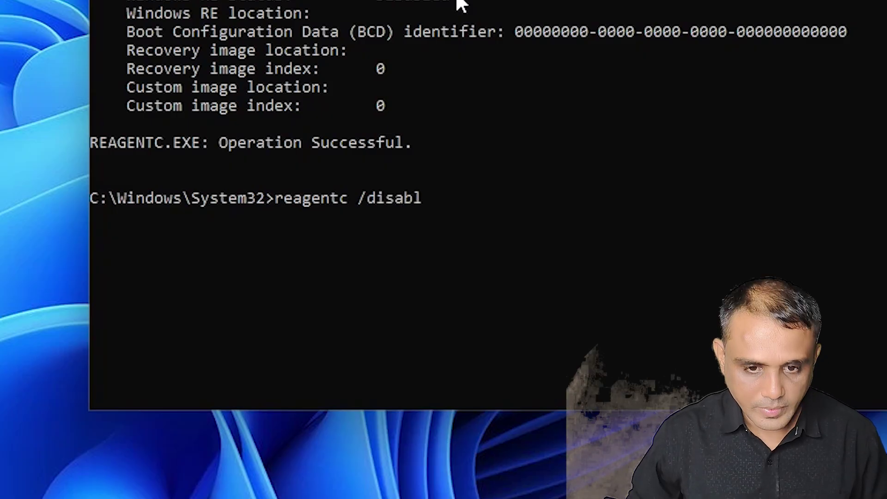
pyautogui.press('Return')
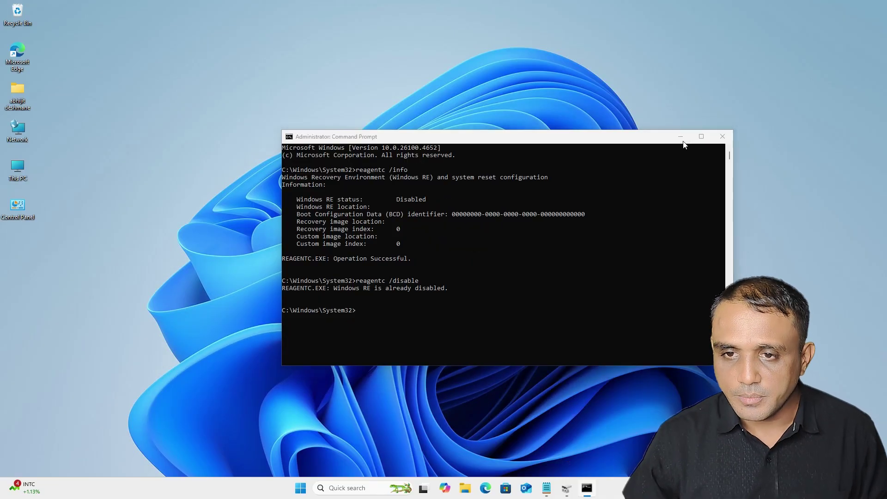
# Browse from This PC to C:\Windows\System32\Recovery in File Explorer.
pyautogui.press('super+d')
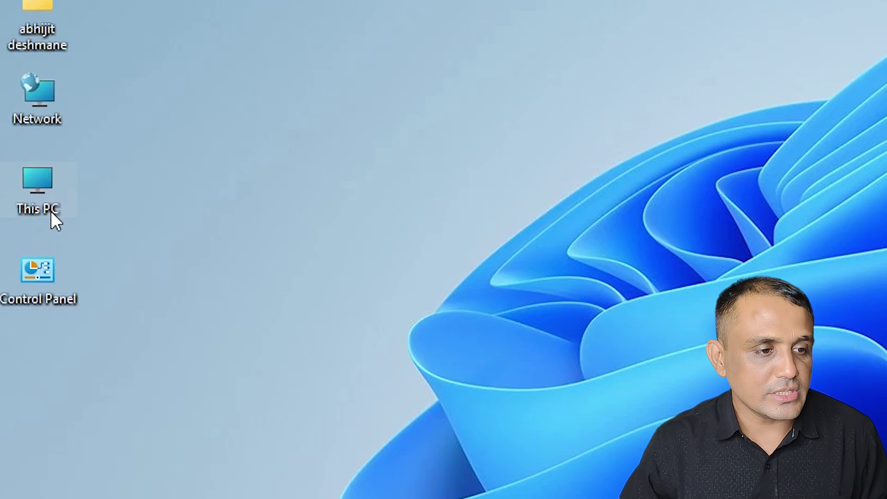
pyautogui.doubleClick(51, 212)
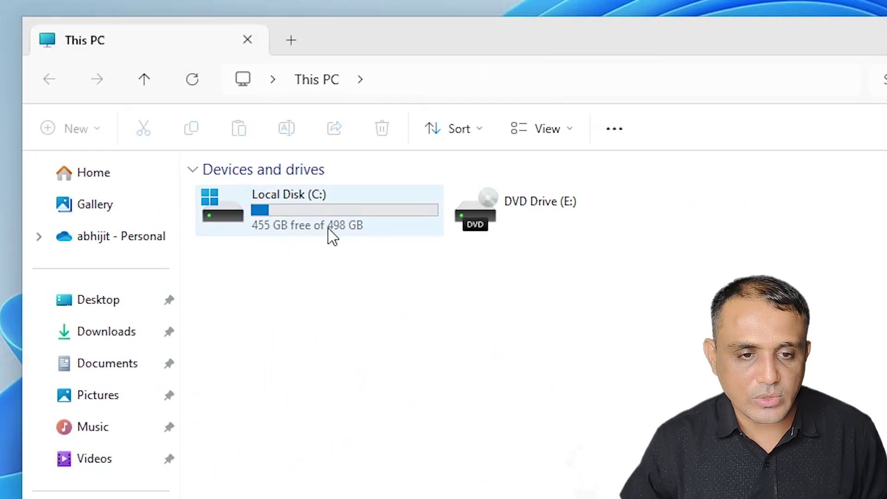
pyautogui.doubleClick(330, 234)
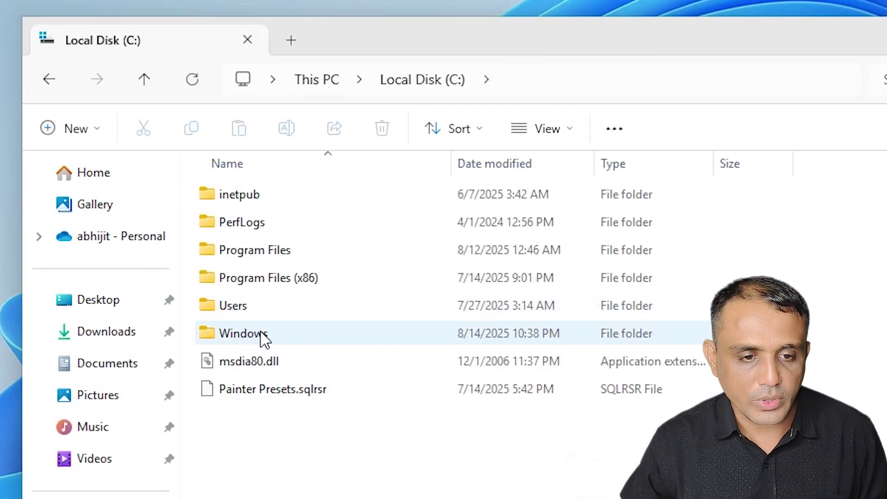
pyautogui.doubleClick(265, 340)
pyautogui.press('s')
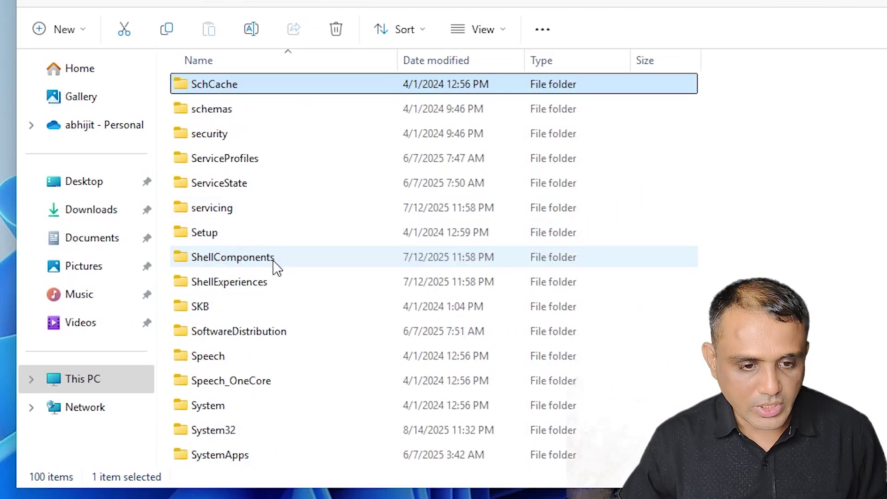
pyautogui.press('s')
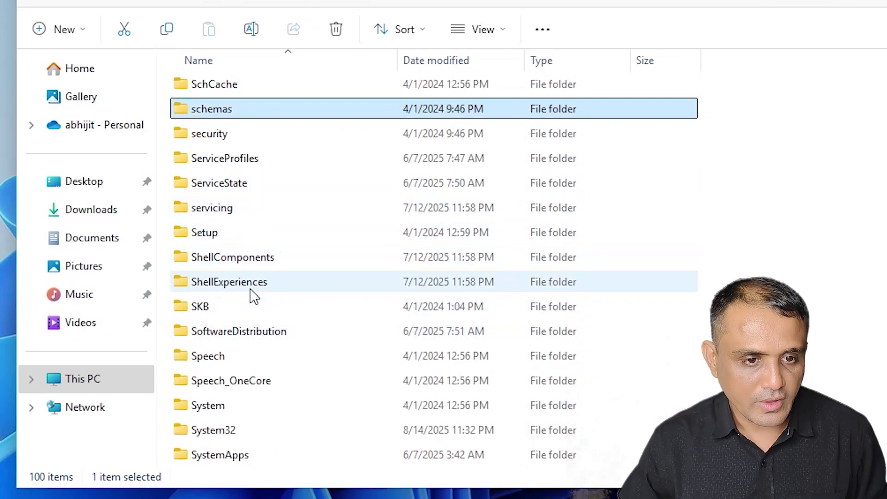
pyautogui.scroll(-3, 236, 405)
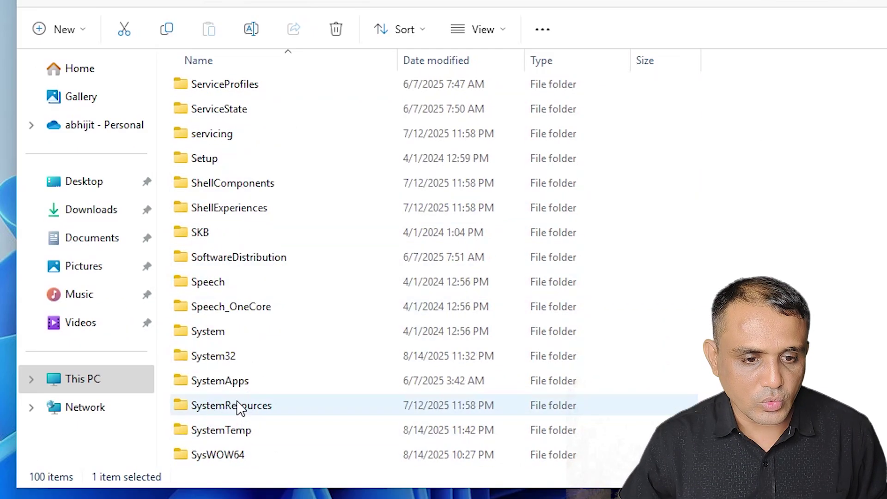
pyautogui.doubleClick(231, 213)
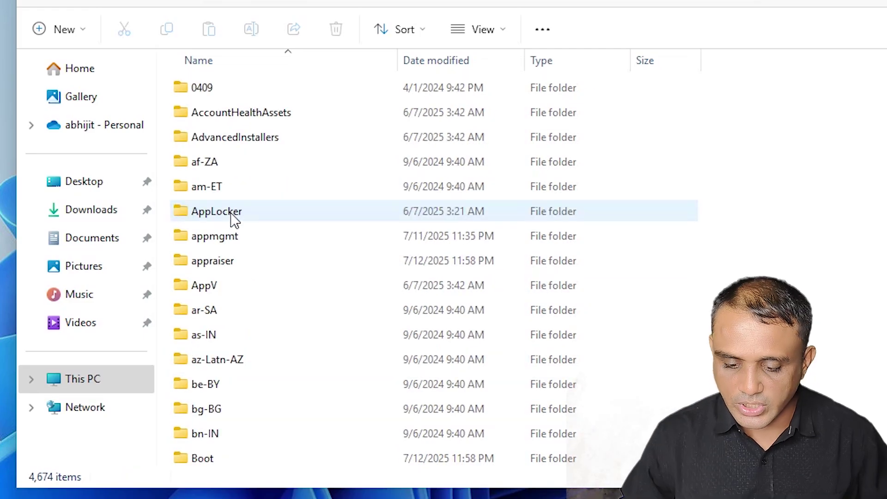
pyautogui.click(281, 294)
pyautogui.press('r')
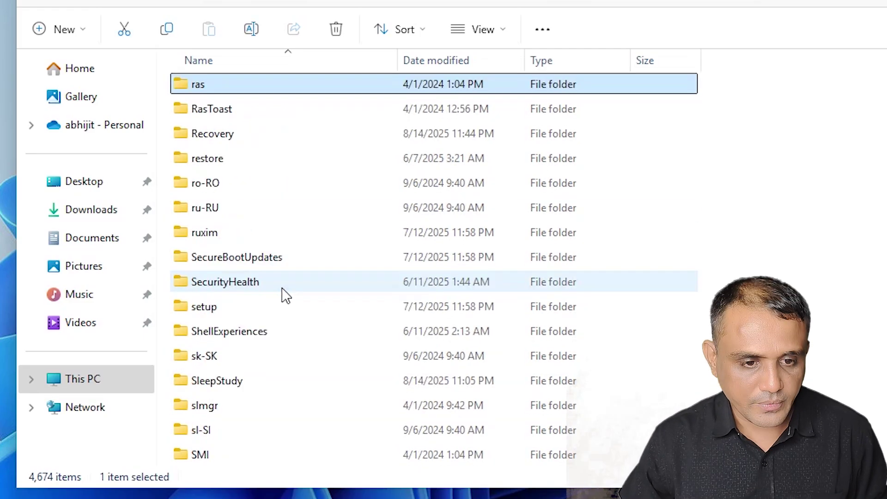
pyautogui.doubleClick(241, 138)
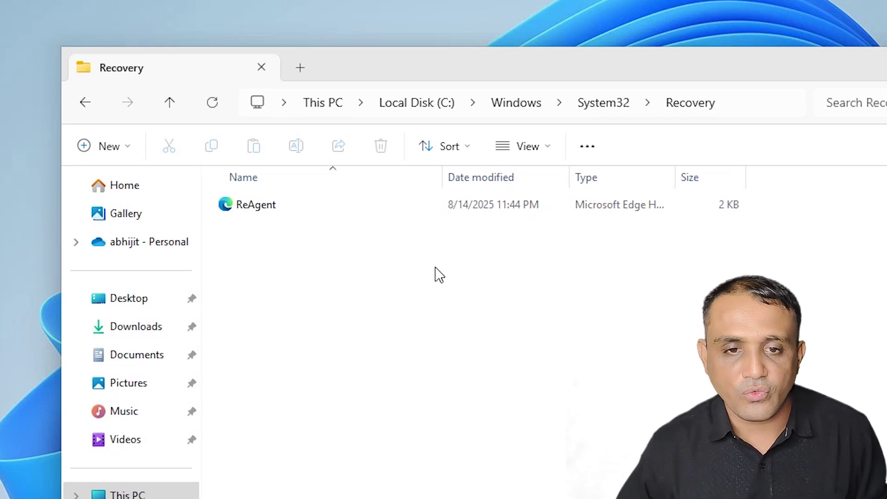
# Open Folder Options on its View tab, dismissing a stray Control Panel window.
pyautogui.click(593, 152)
pyautogui.click(499, 350)
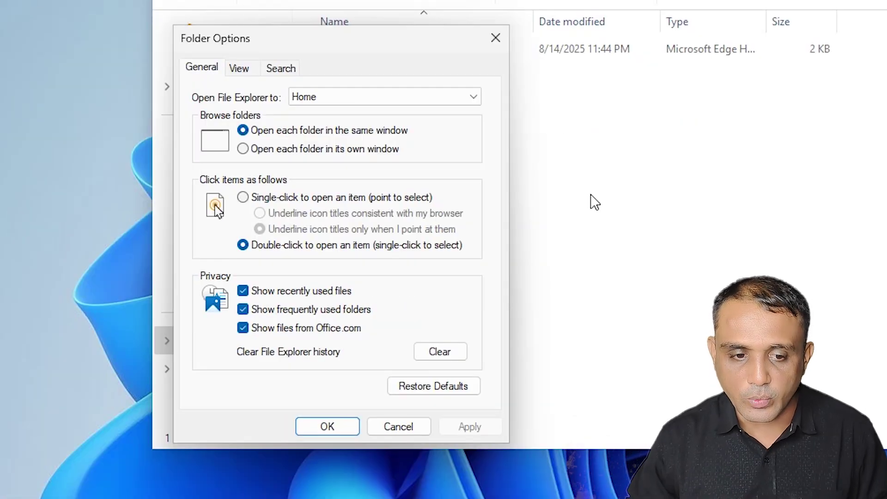
pyautogui.click(292, 483)
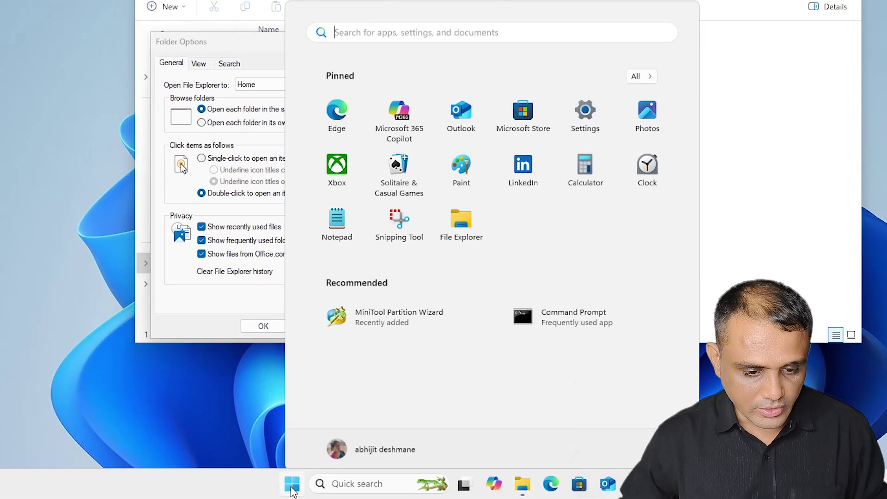
pyautogui.write('con')
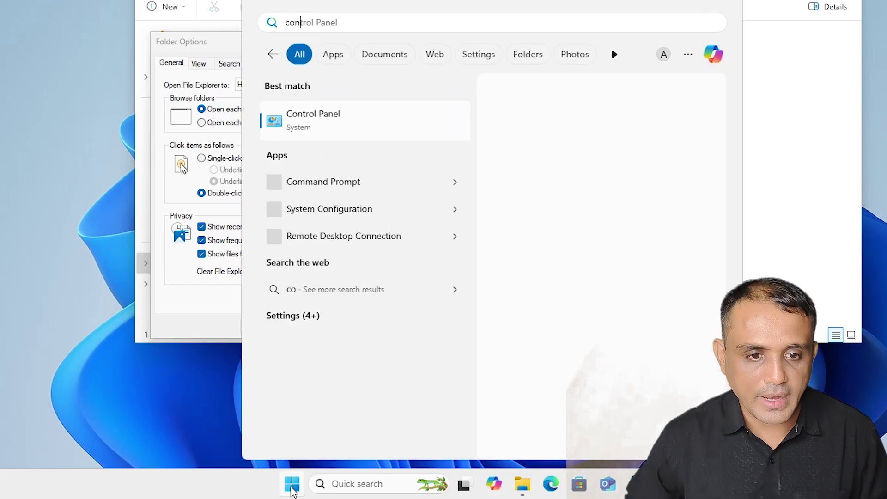
pyautogui.click(424, 139)
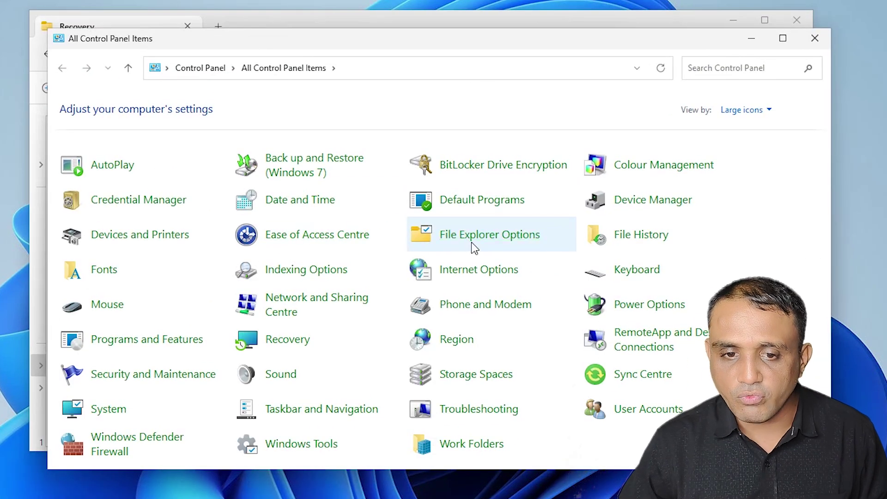
pyautogui.click(814, 38)
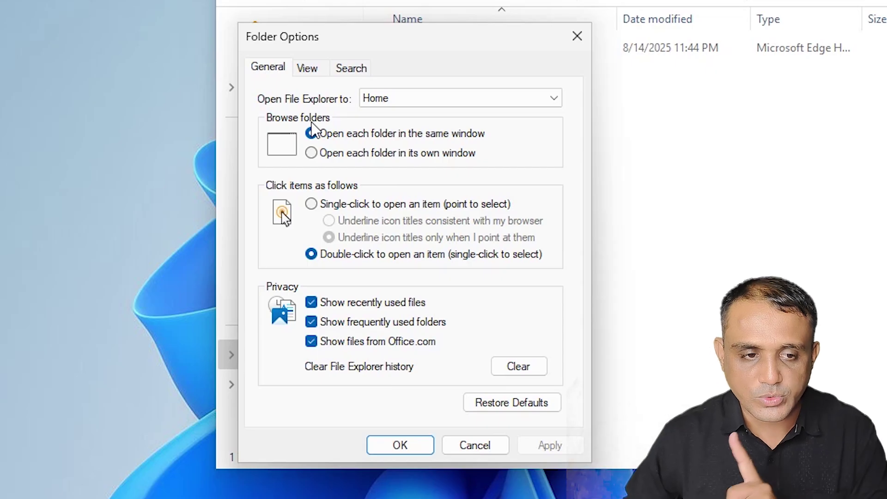
pyautogui.click(316, 66)
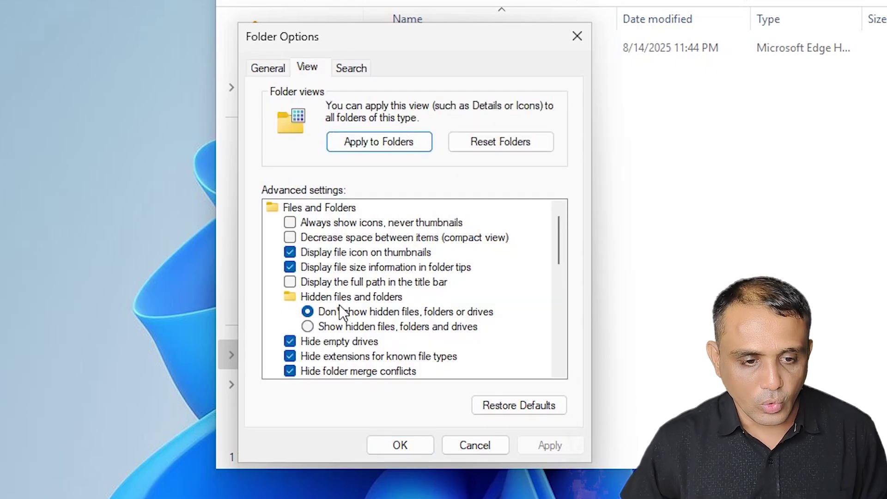
# Show hidden files and protected operating system files, then apply and close Folder Options.
pyautogui.click(372, 329)
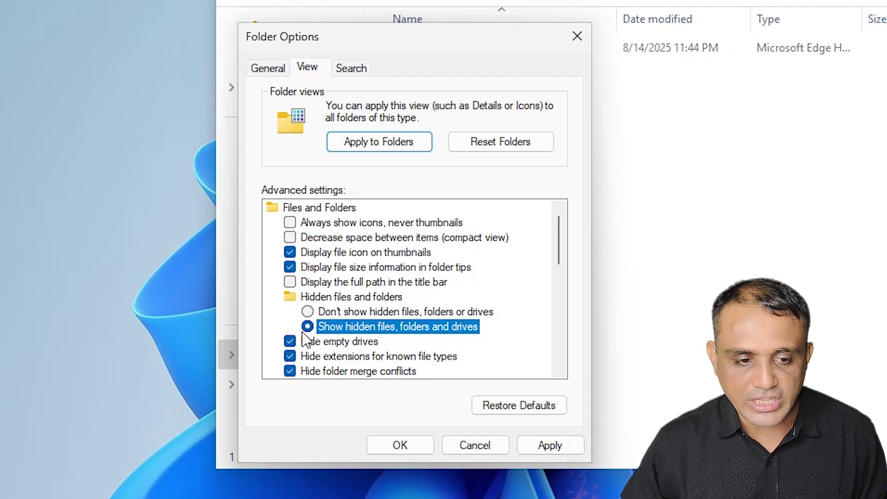
pyautogui.scroll(-2, 307, 343)
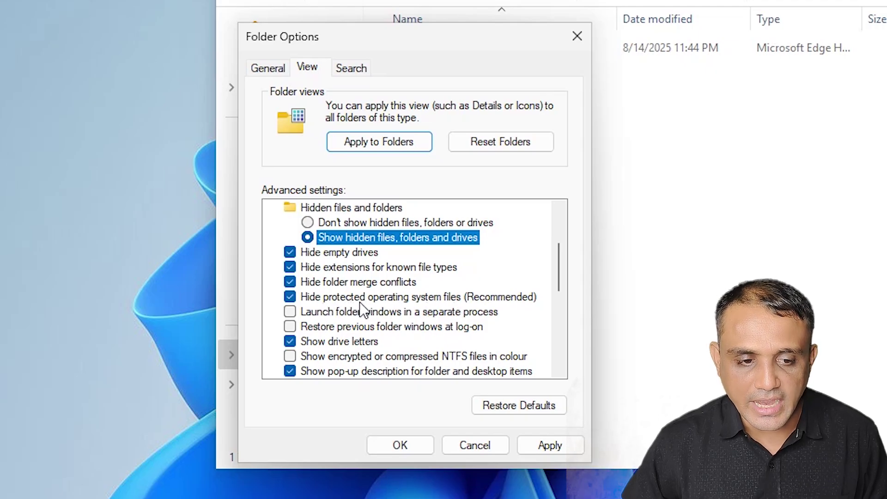
pyautogui.click(301, 297)
pyautogui.click(711, 210)
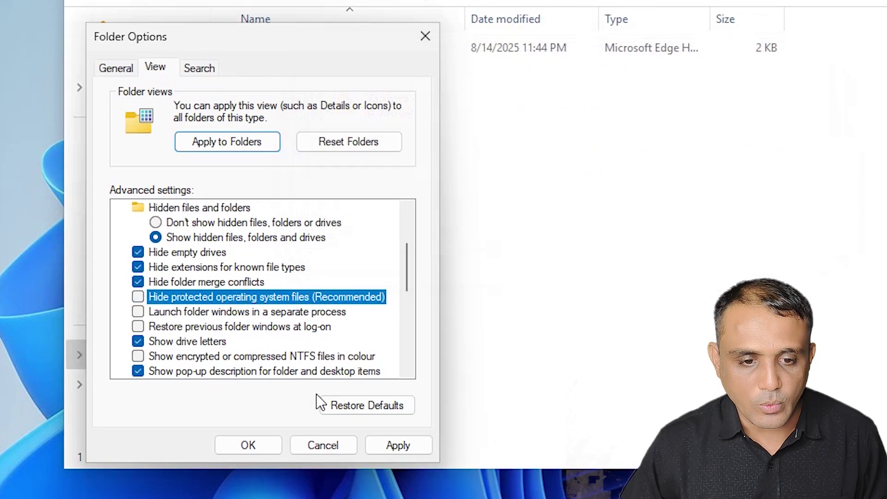
pyautogui.click(400, 444)
pyautogui.click(243, 442)
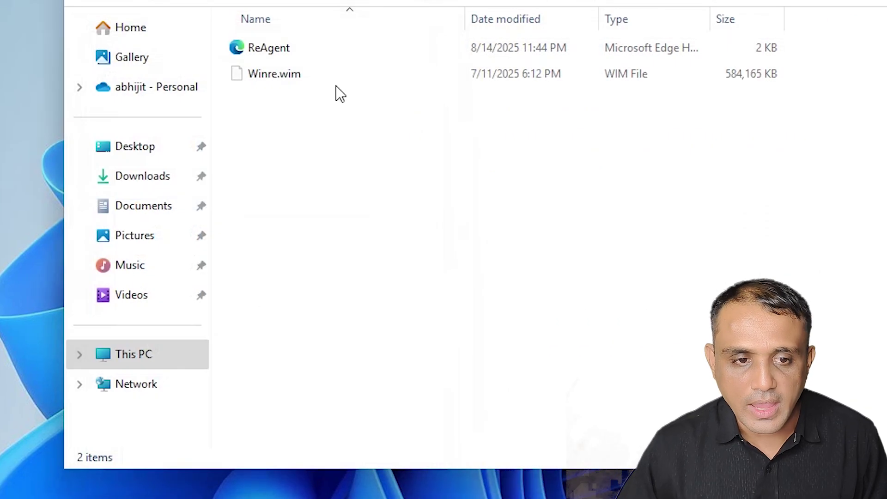
pyautogui.moveTo(293, 265)
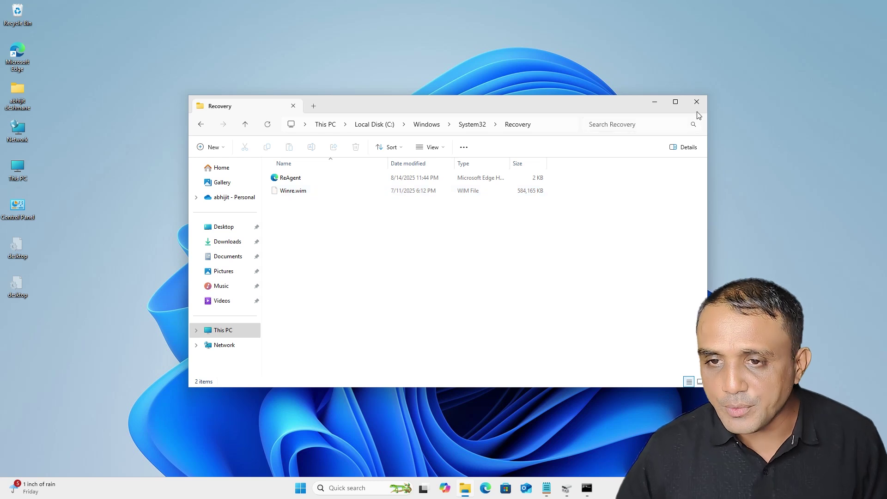
# Close the Recovery folder and start diskpart in the administrator Command Prompt.
pyautogui.click(698, 103)
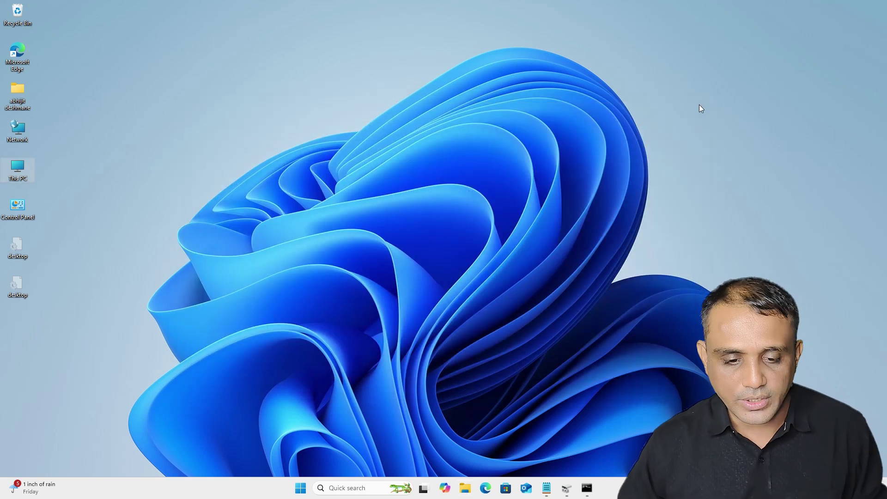
pyautogui.moveTo(587, 488)
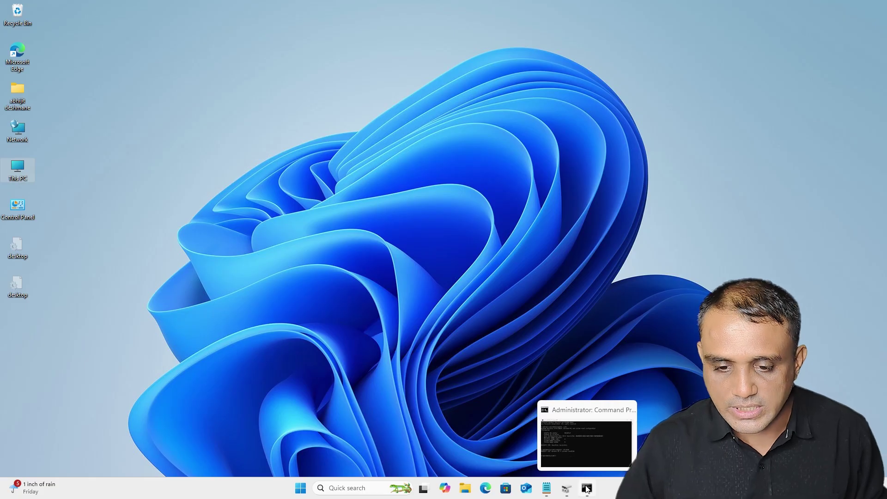
pyautogui.click(587, 489)
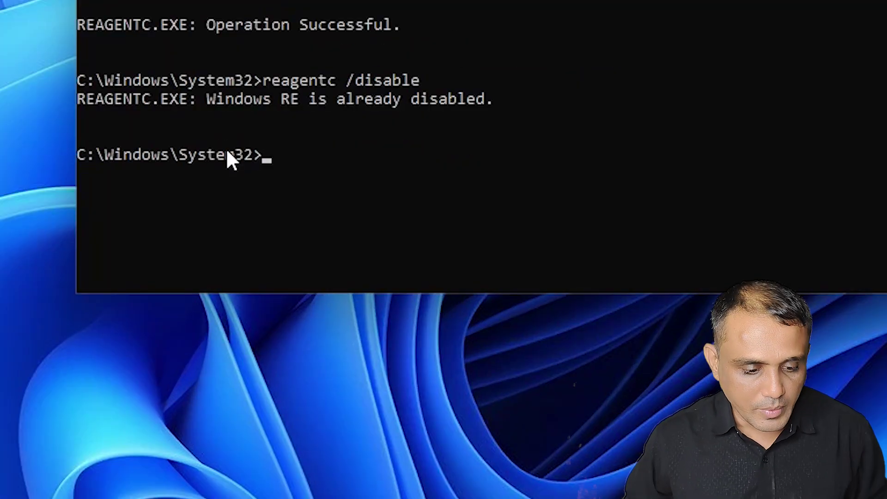
pyautogui.write('dis')
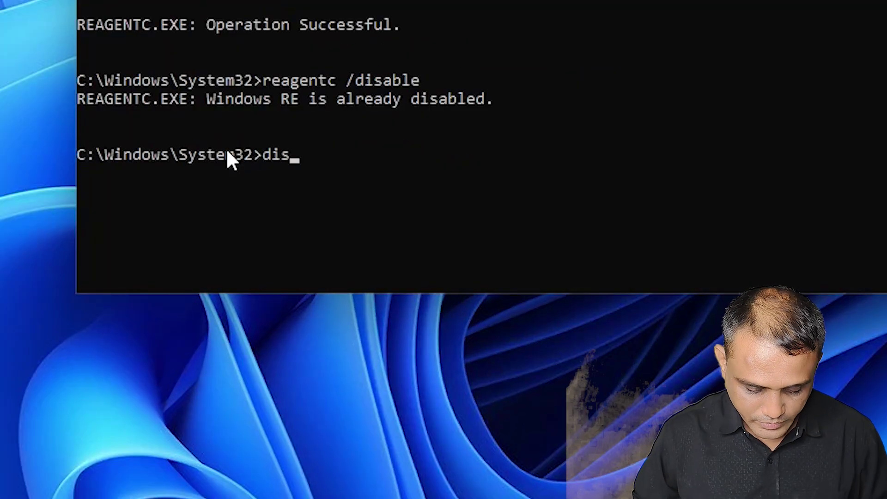
pyautogui.write('kpart\\')
pyautogui.press('Return')
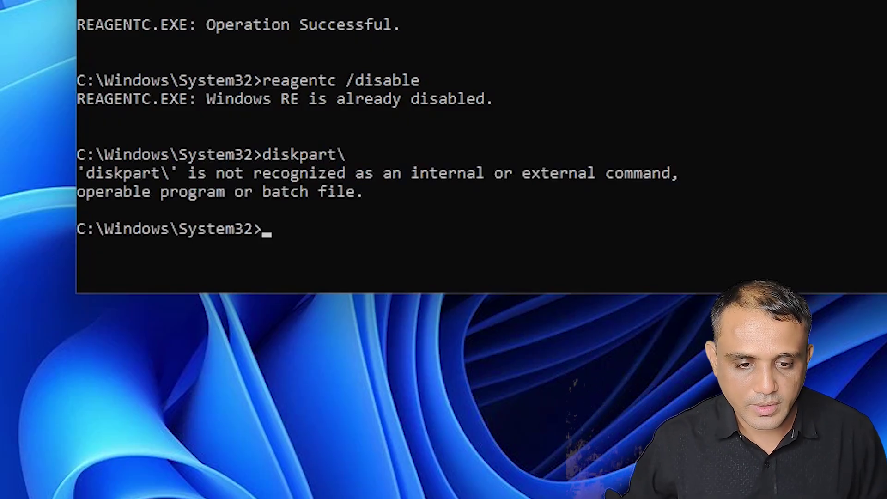
pyautogui.write('diskpart')
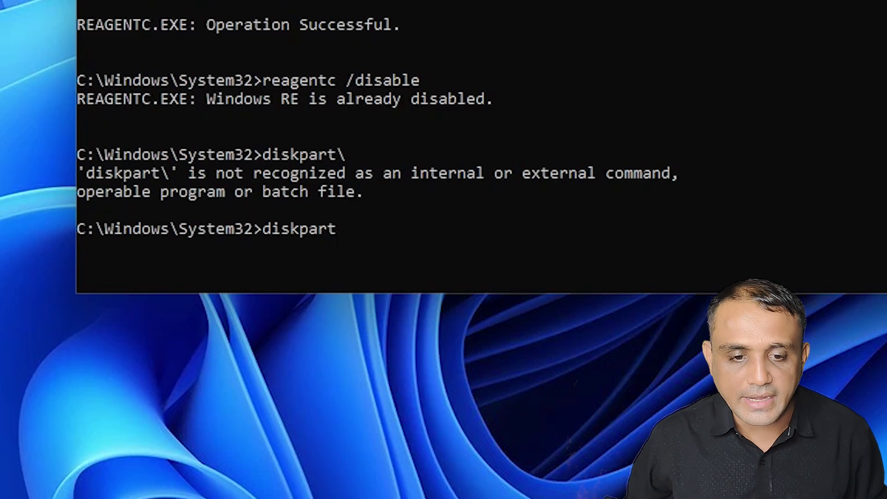
pyautogui.press('Return')
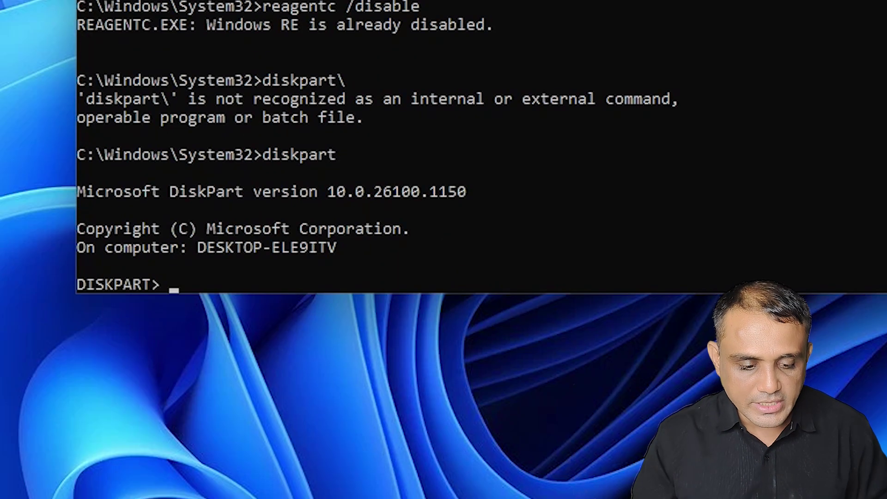
pyautogui.write('list ')
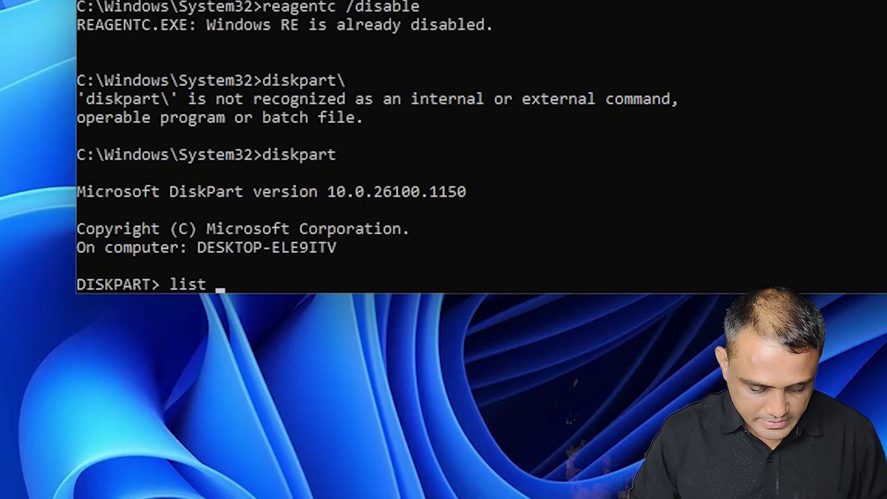
pyautogui.write('disk')
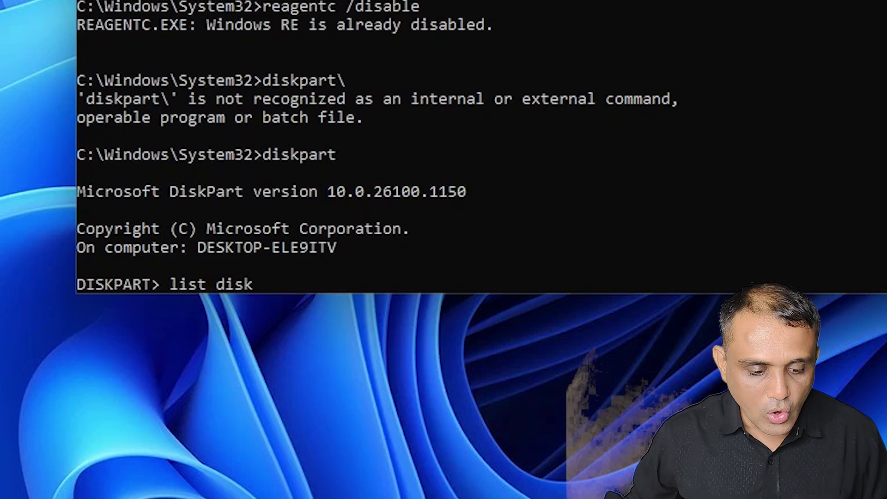
# List the disks with list disk, then try list disk 0.
pyautogui.press('Return')
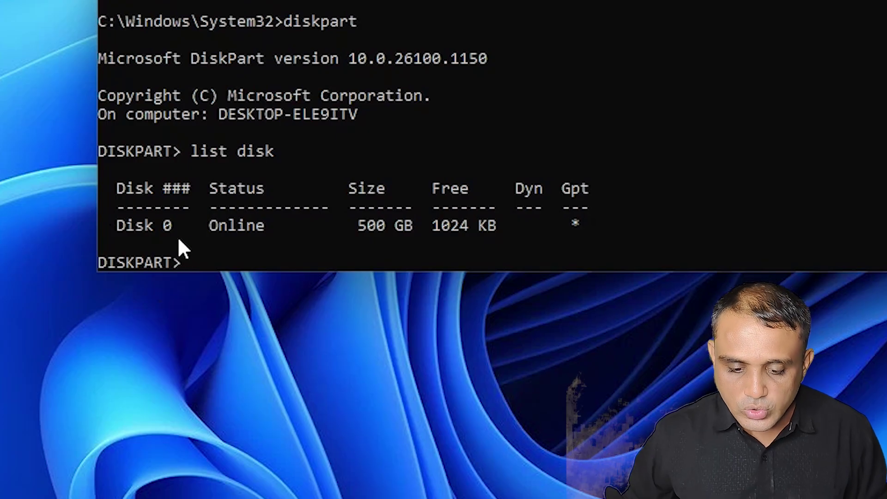
pyautogui.write('l')
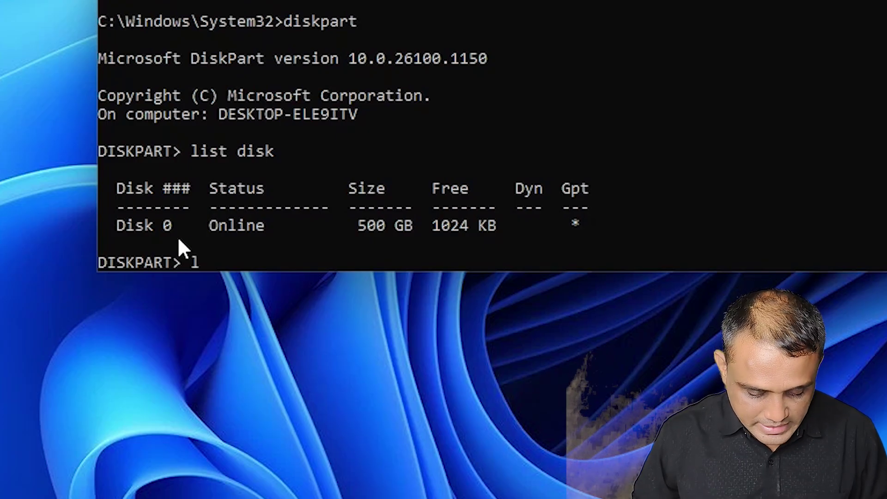
pyautogui.write('ist disk ')
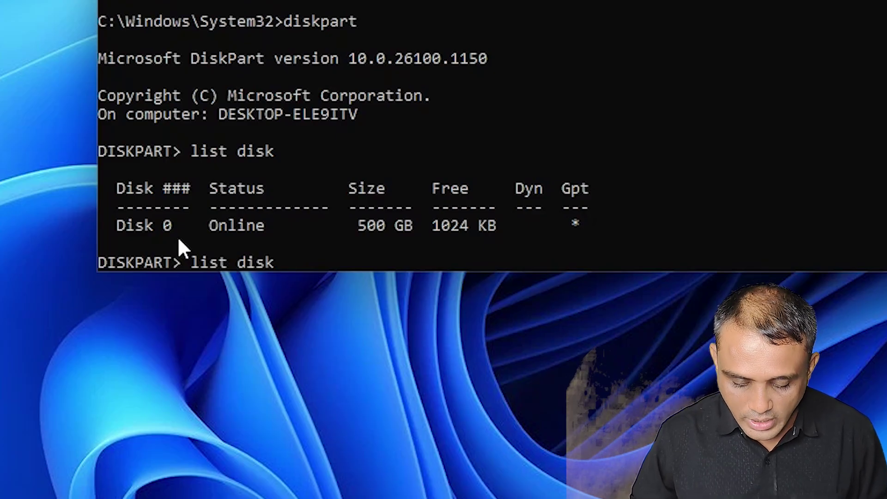
pyautogui.write('0')
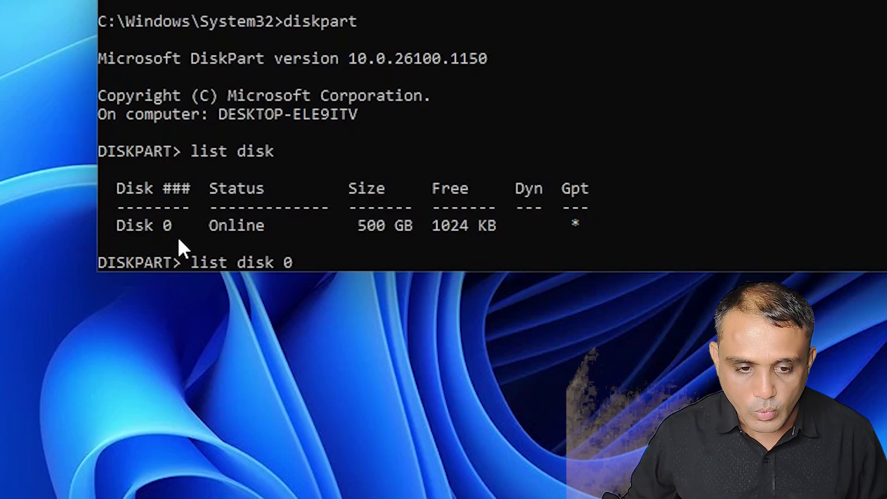
pyautogui.press('Return')
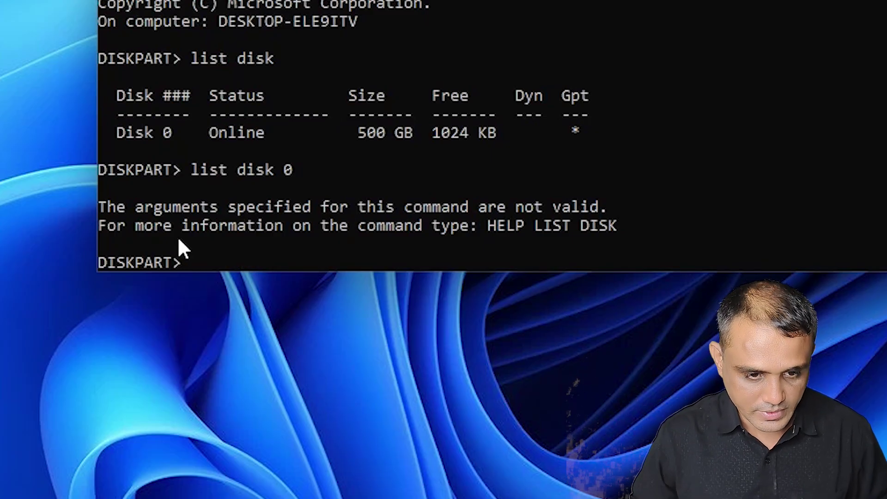
# Select disk 0, list its partitions, and start typing select partition 4.
pyautogui.write('sl')
pyautogui.press('BackSpace')
pyautogui.press('BackSpace')
pyautogui.write('selec')
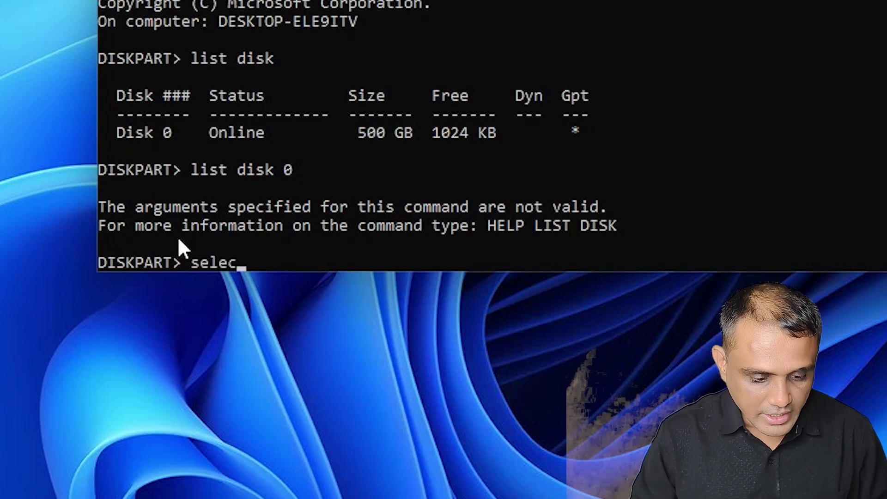
pyautogui.write('t disk 0')
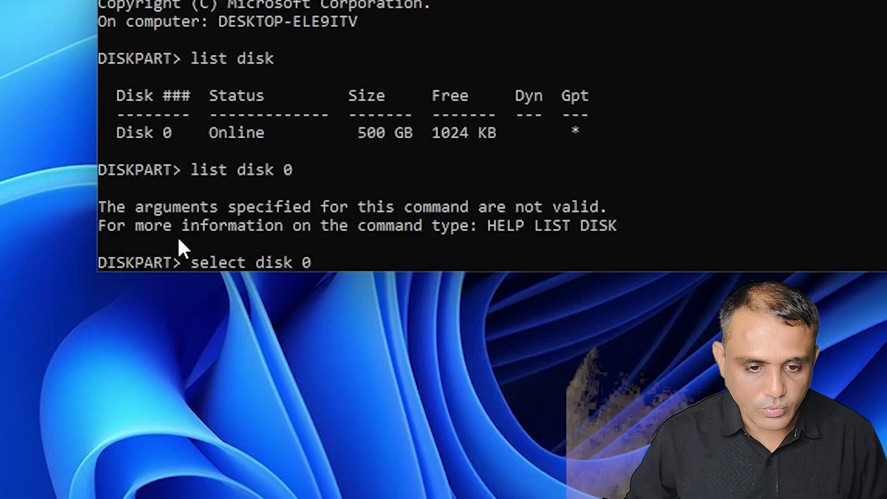
pyautogui.press('Return')
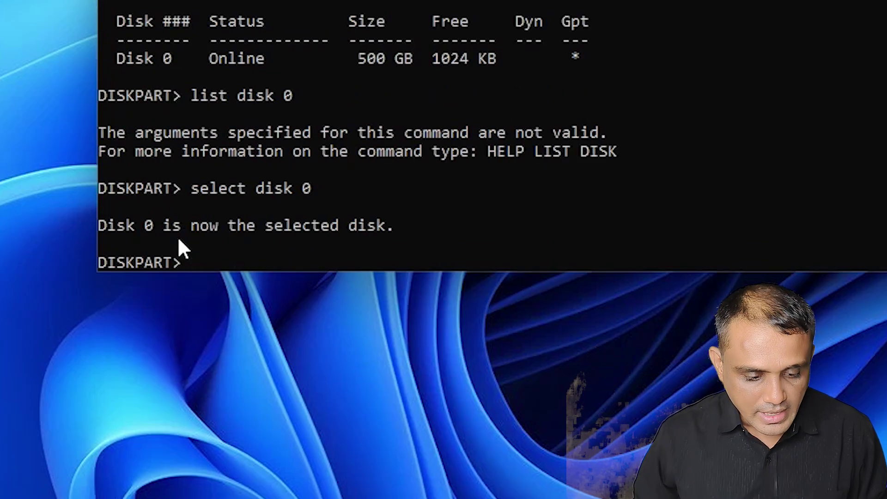
pyautogui.write('list ')
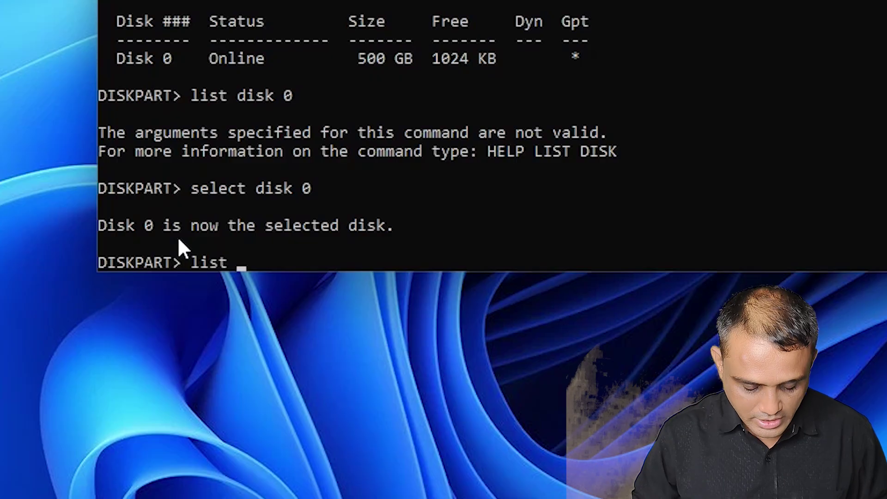
pyautogui.write('partition')
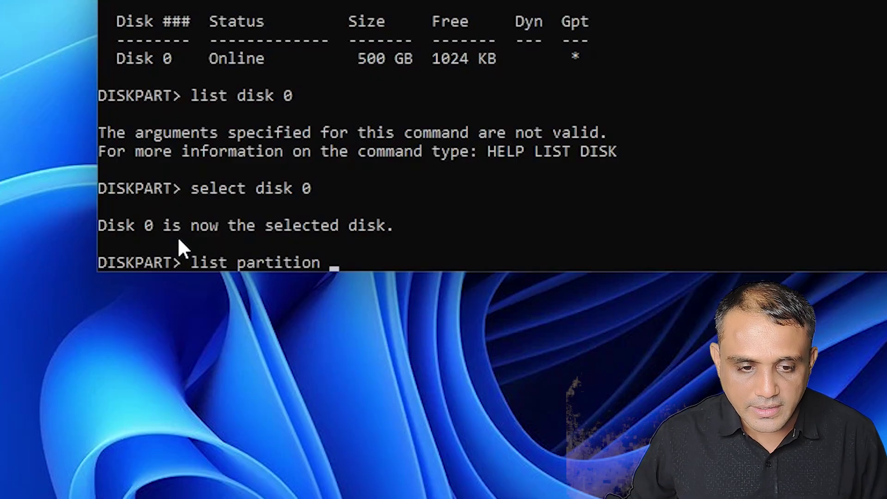
pyautogui.press('Return')
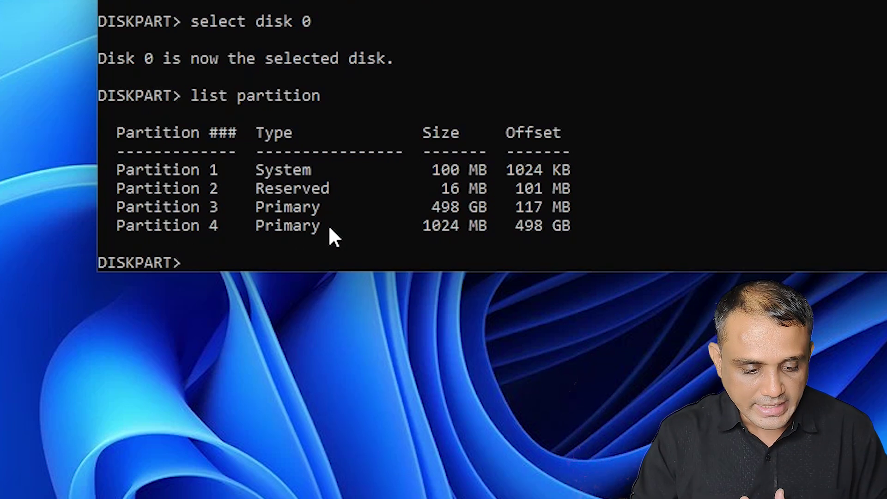
pyautogui.write('selec')
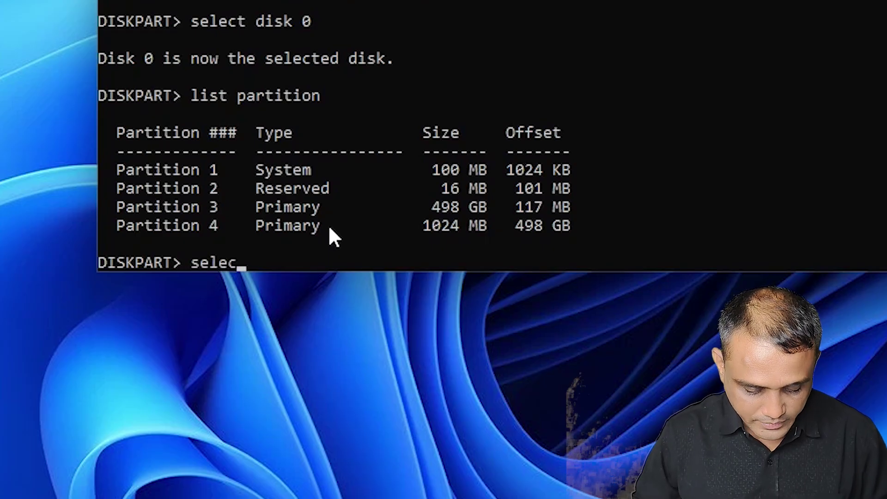
pyautogui.write('t part')
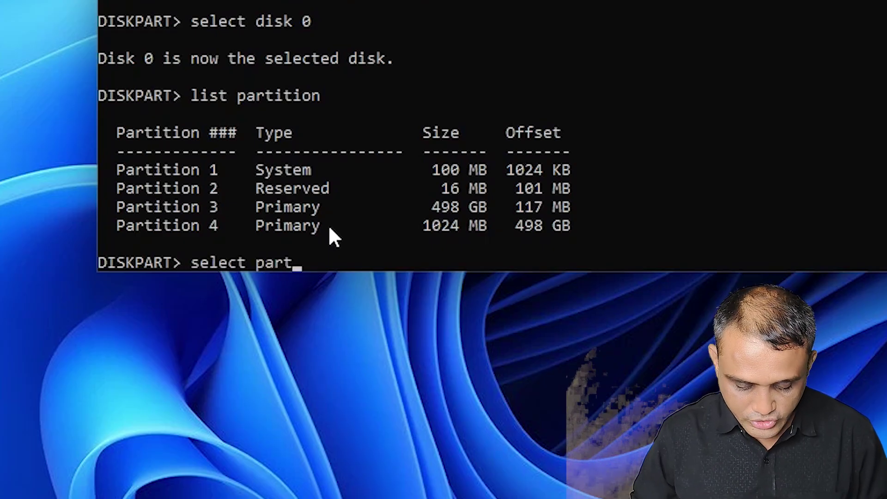
pyautogui.write('ition ')
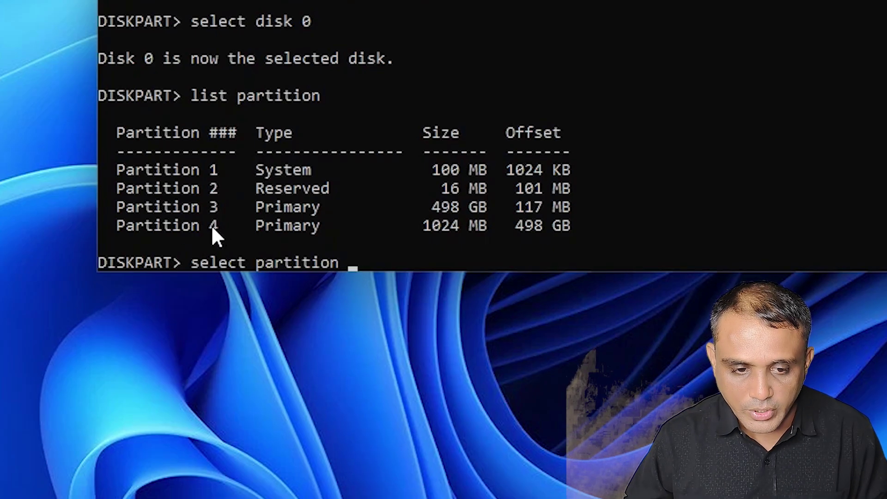
pyautogui.write('4')
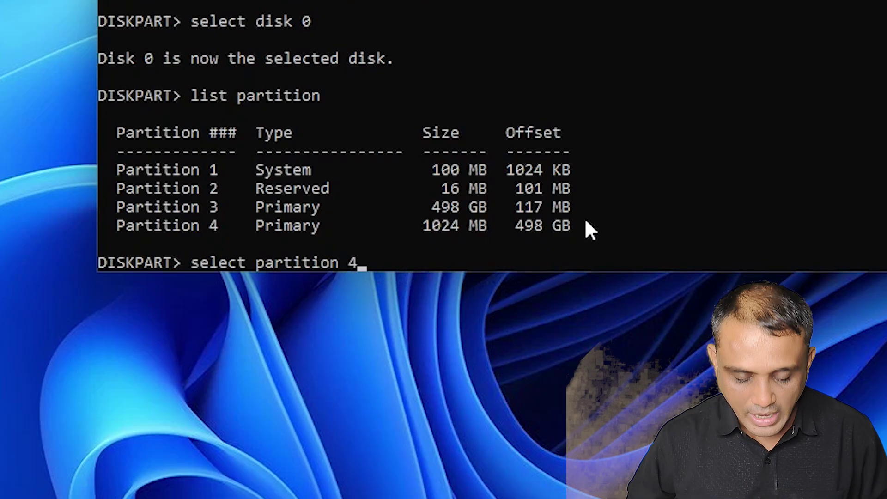
# Select partition 4 and run detail partition, showing a healthy 1024 MB NTFS New Volume.
pyautogui.press('Return')
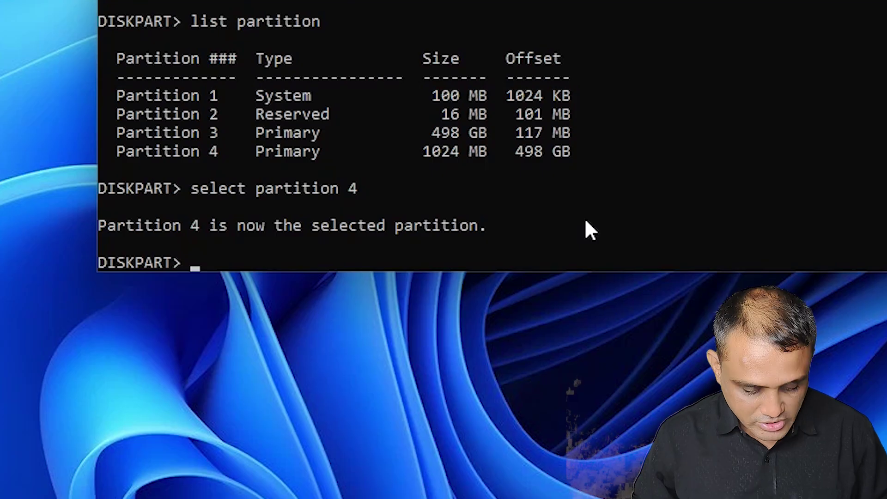
pyautogui.write('dea')
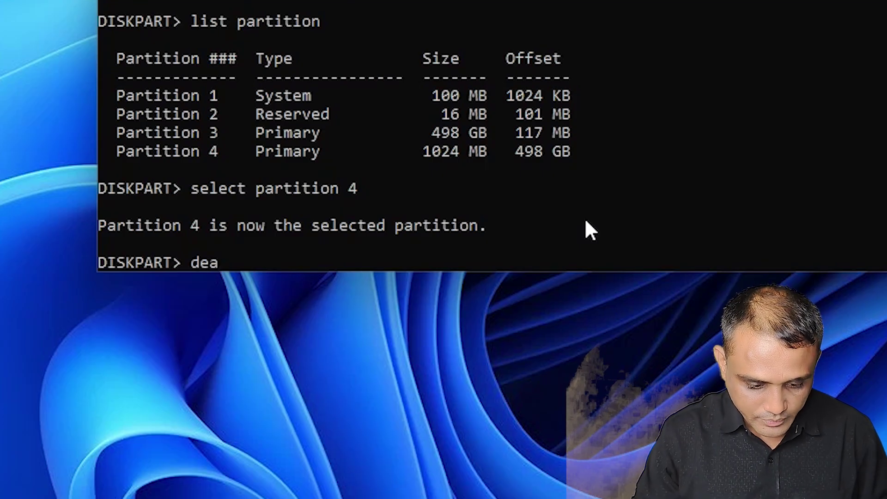
pyautogui.write('tail partitio')
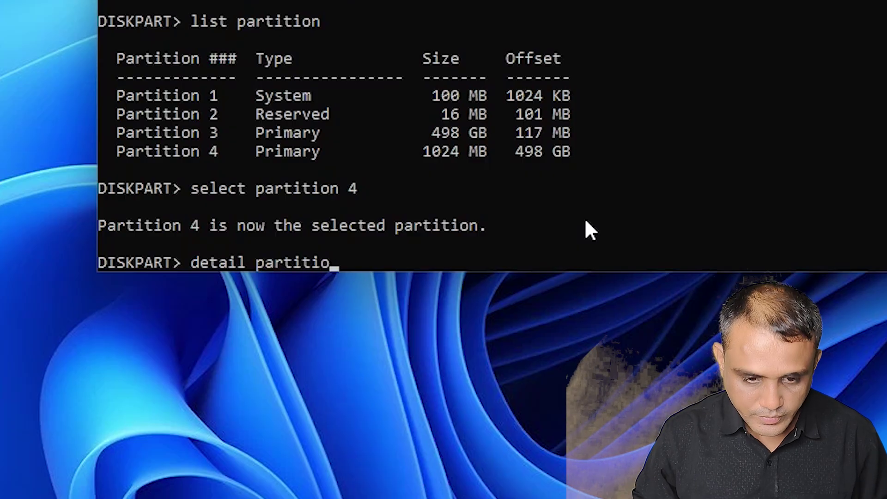
pyautogui.write('n')
pyautogui.press('Return')
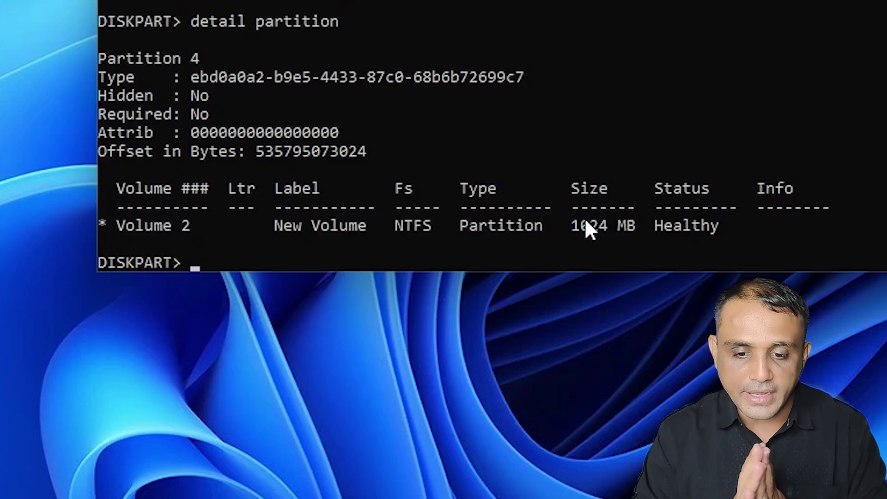
# Copy the 'set id=de94bba4-06d1-4d40-a16a-bfd50179d6ac' command line from the Notepad notes.
pyautogui.hotkey('alt', 'Tab')
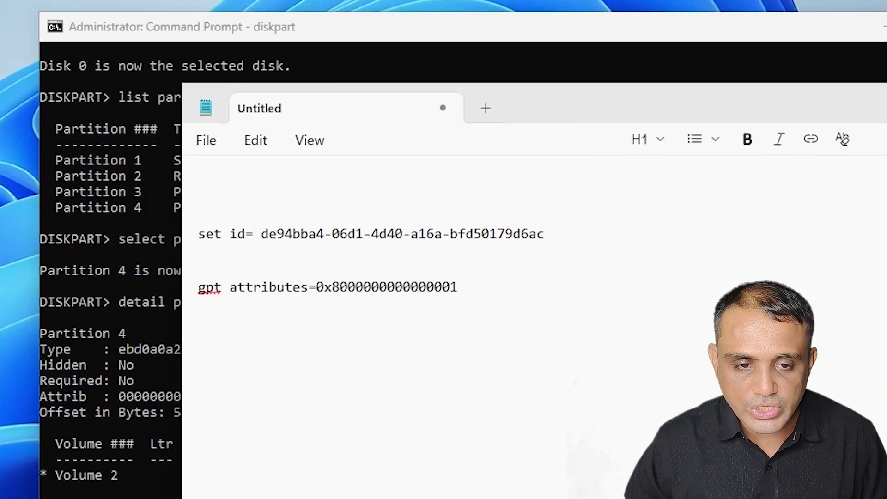
pyautogui.moveTo(197, 234); pyautogui.dragTo(544, 235)
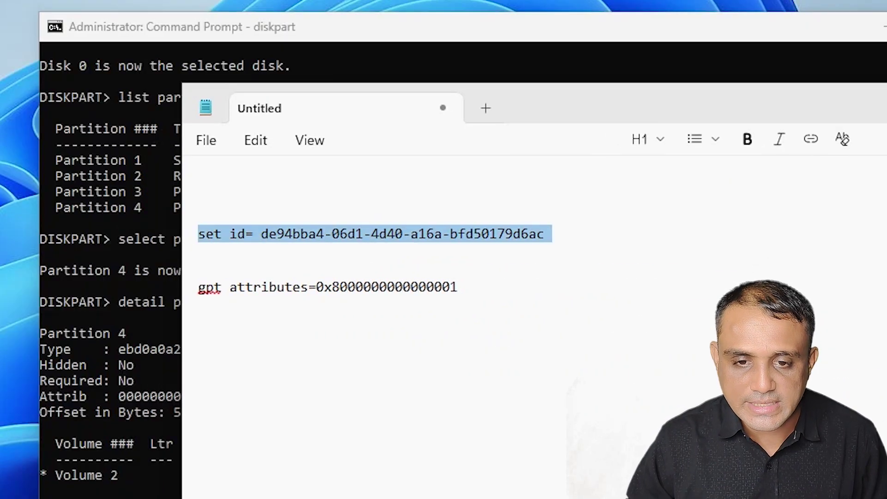
pyautogui.click(536, 245)
pyautogui.moveTo(545, 303); pyautogui.dragTo(198, 302)
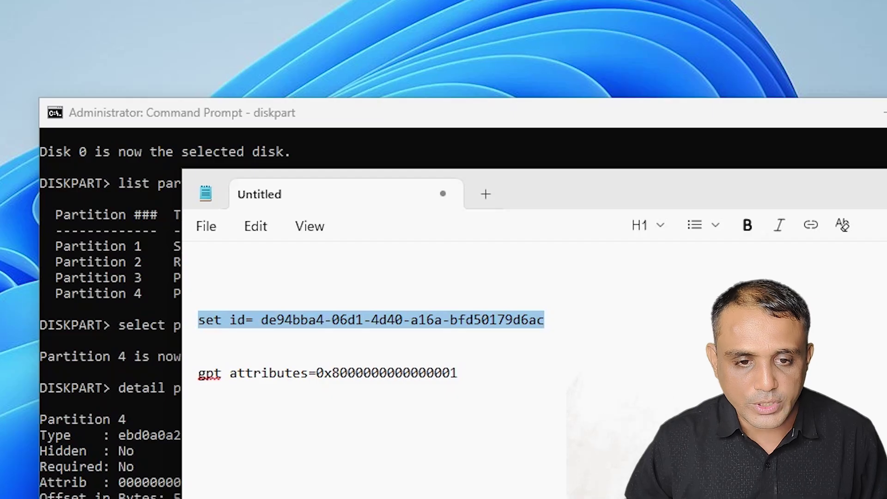
pyautogui.rightClick(301, 320)
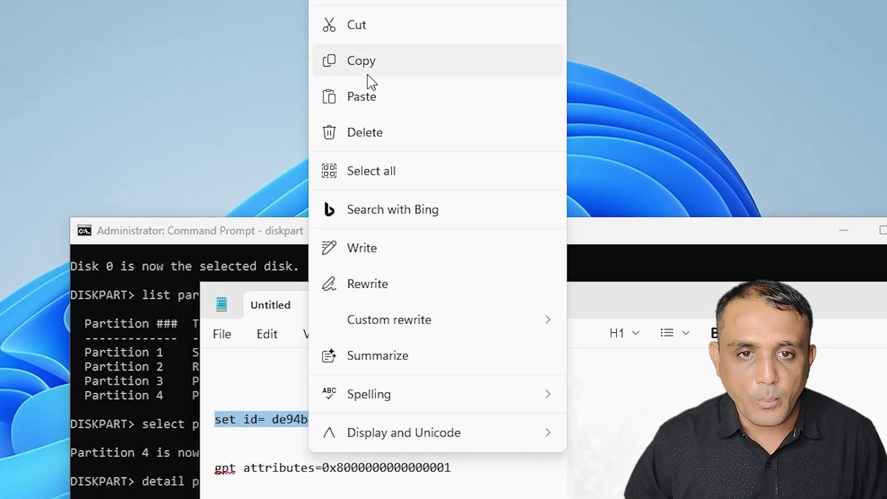
pyautogui.click(369, 74)
# Paste and run the set id command at the DISKPART prompt for partition 4.
pyautogui.hotkey('alt', 'Tab')
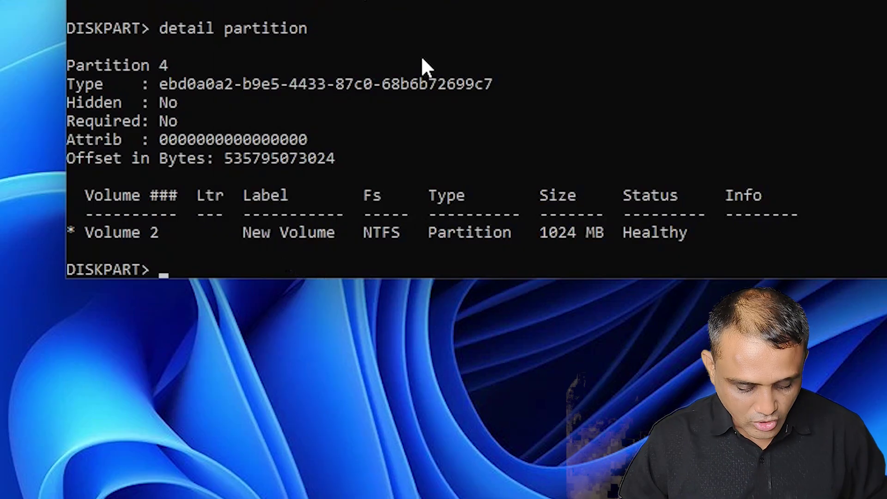
pyautogui.hotkey('ctrl', 'v')
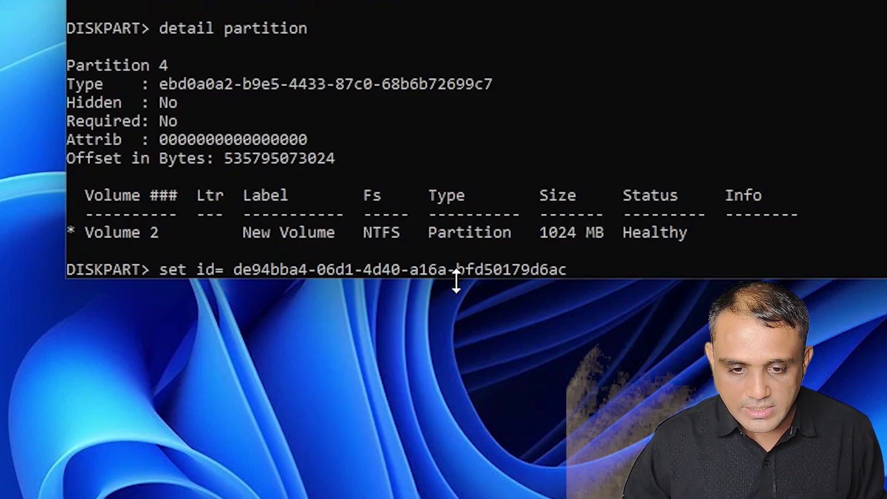
pyautogui.press('Return')
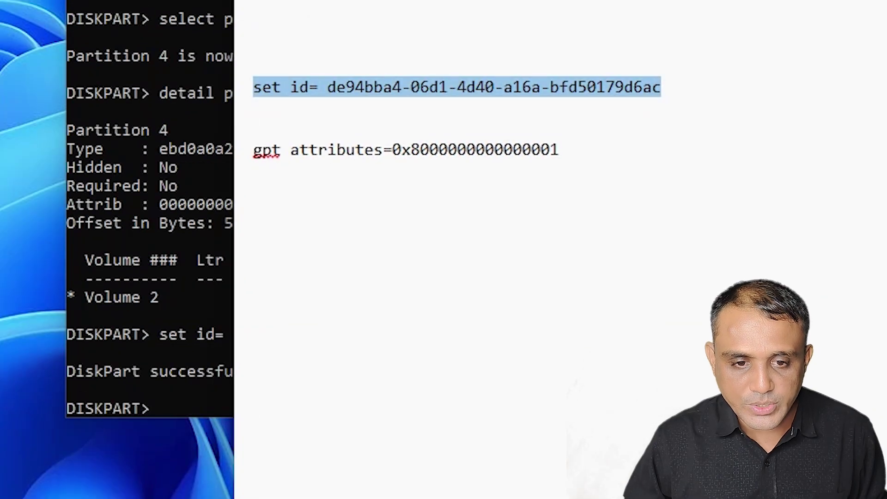
pyautogui.moveTo(254, 150); pyautogui.dragTo(549, 150)
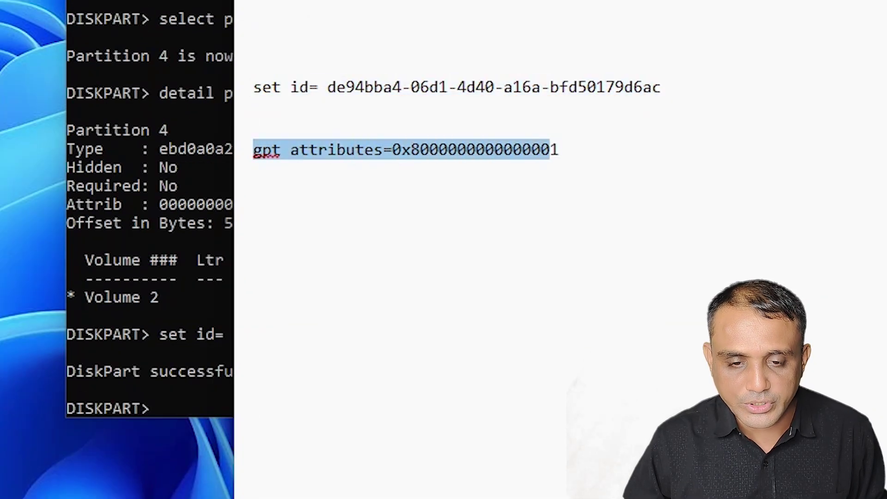
pyautogui.rightClick(525, 142)
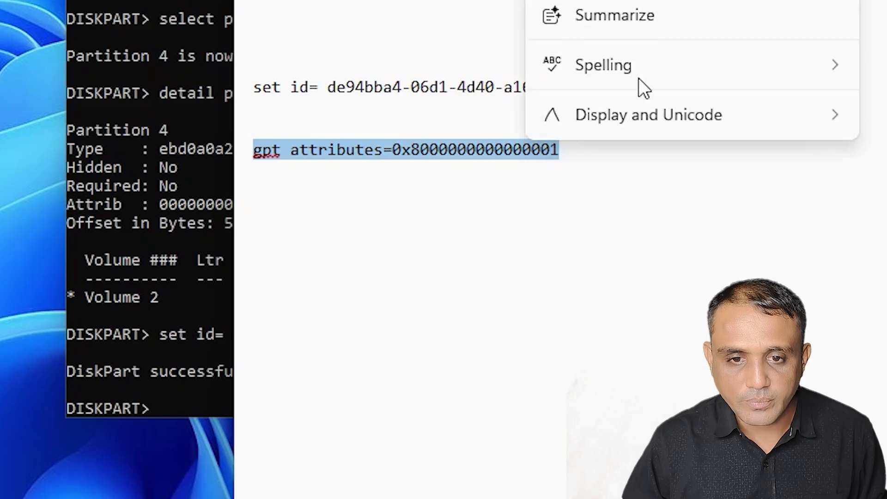
pyautogui.click(581, 0)
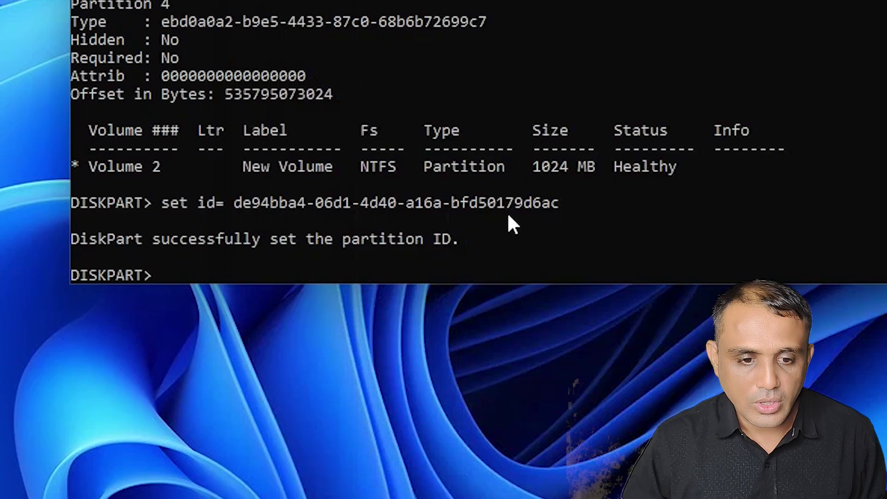
pyautogui.rightClick(374, 250)
pyautogui.press('Return')
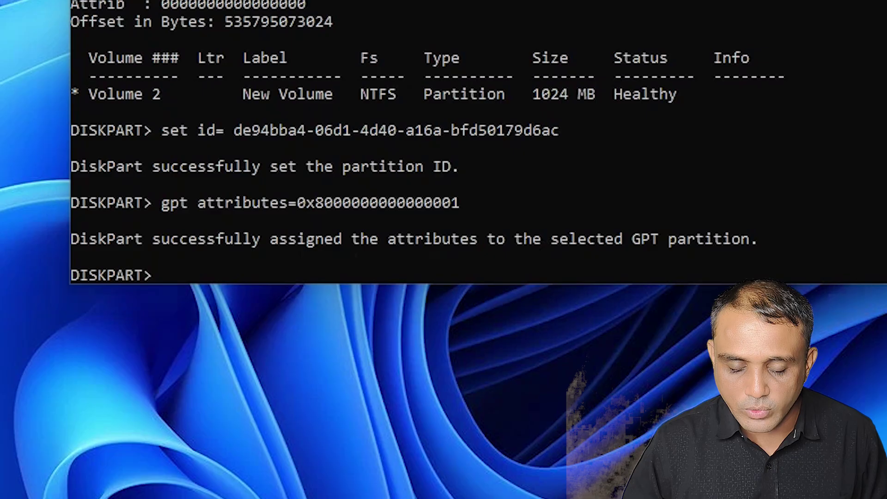
pyautogui.hotkey('alt', 'Tab')
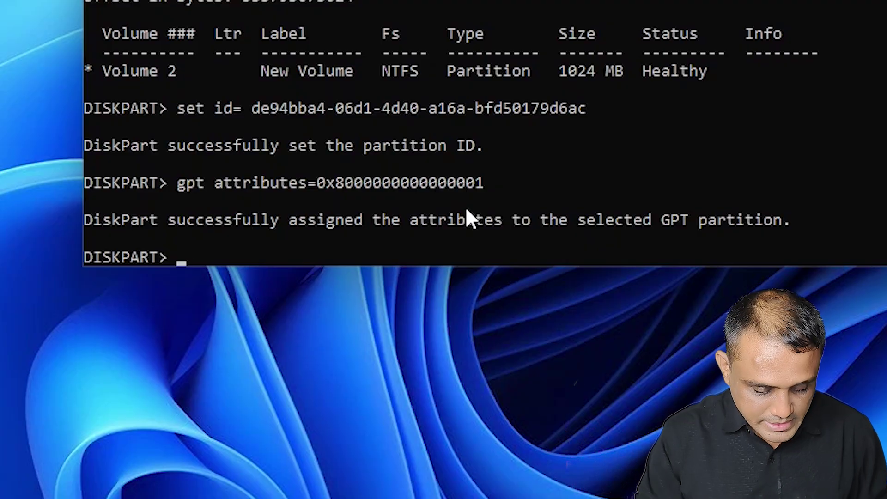
# Exit DiskPart and run 'reagentc /enable' to enable Windows RE.
pyautogui.write('exit')
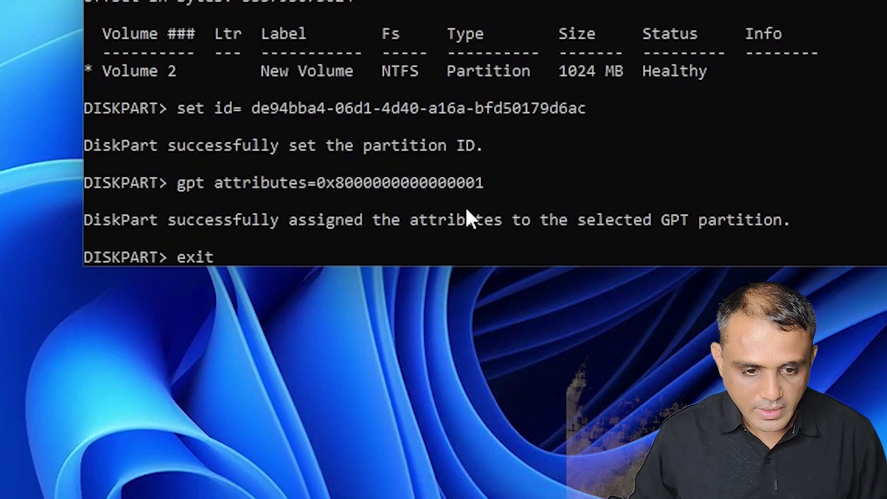
pyautogui.press('Return')
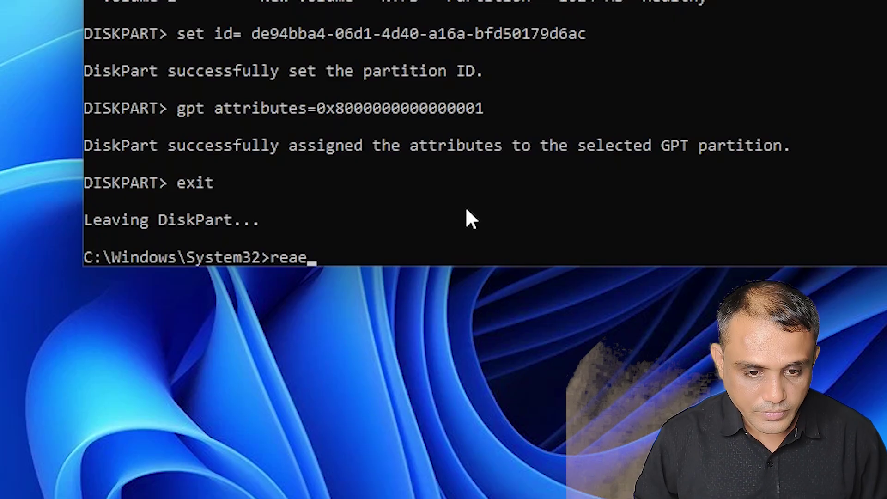
pyautogui.write('reagentc ')
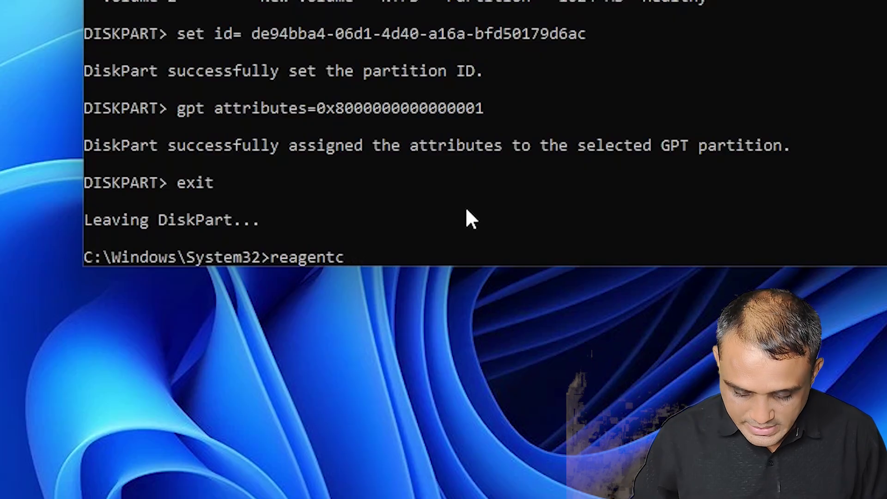
pyautogui.write('/')
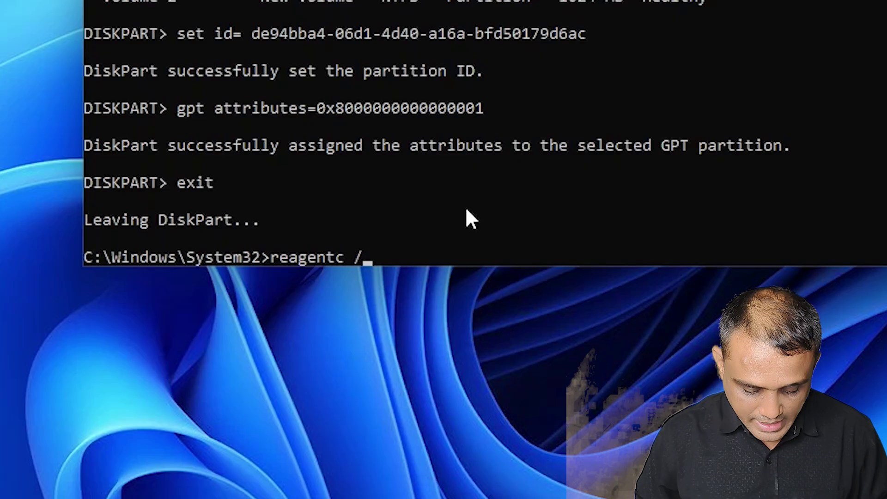
pyautogui.write('enable')
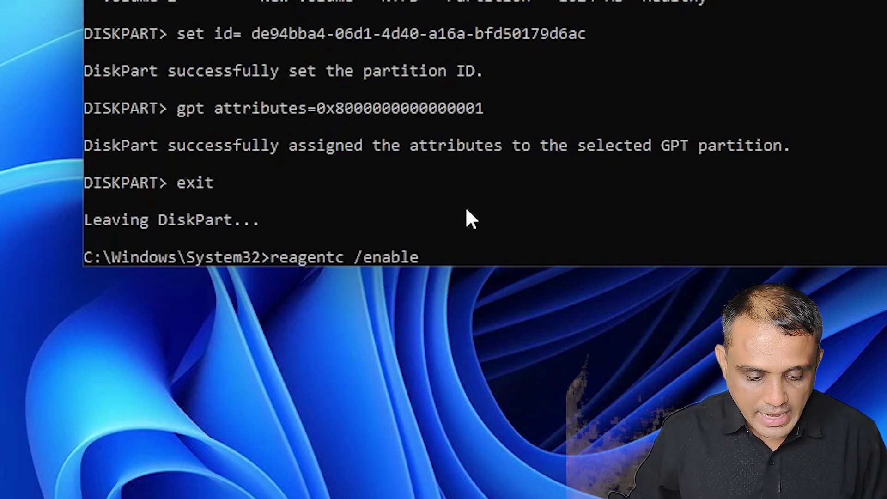
pyautogui.press('Return')
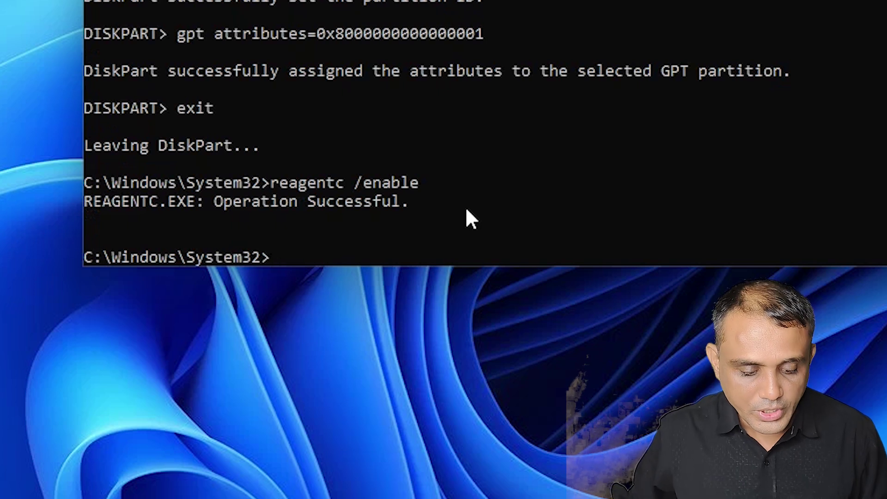
# Run 'reagentc /info' to confirm Windows RE is Enabled on harddisk0 partition4.
pyautogui.press('Up')
pyautogui.press('BackSpace')
pyautogui.press('BackSpace')
pyautogui.press('BackSpace')
pyautogui.press('BackSpace')
pyautogui.press('BackSpace')
pyautogui.press('BackSpace')
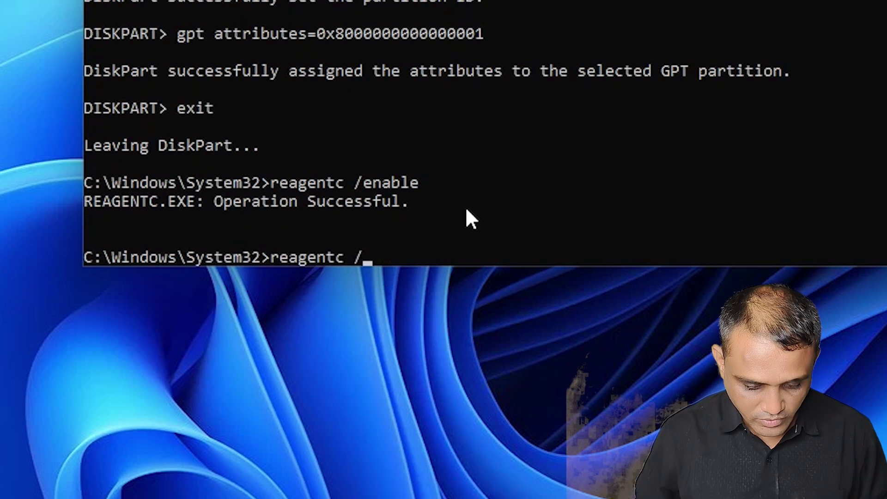
pyautogui.write('info')
pyautogui.press('Return')
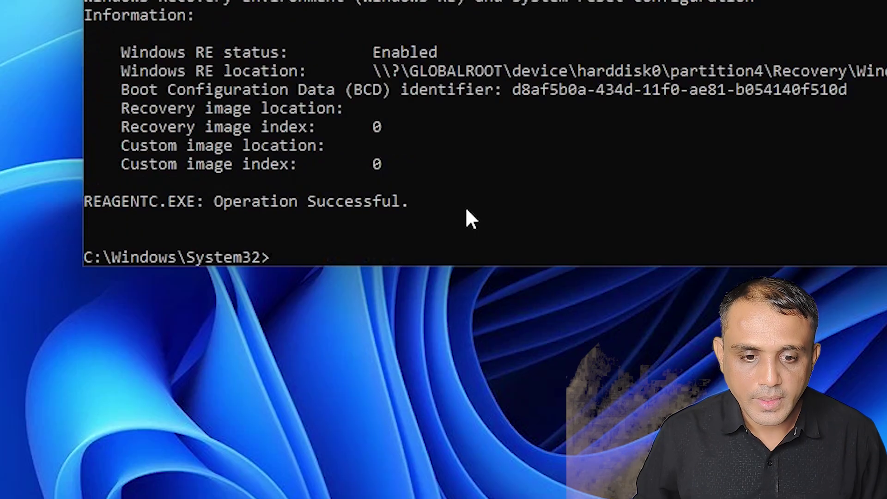